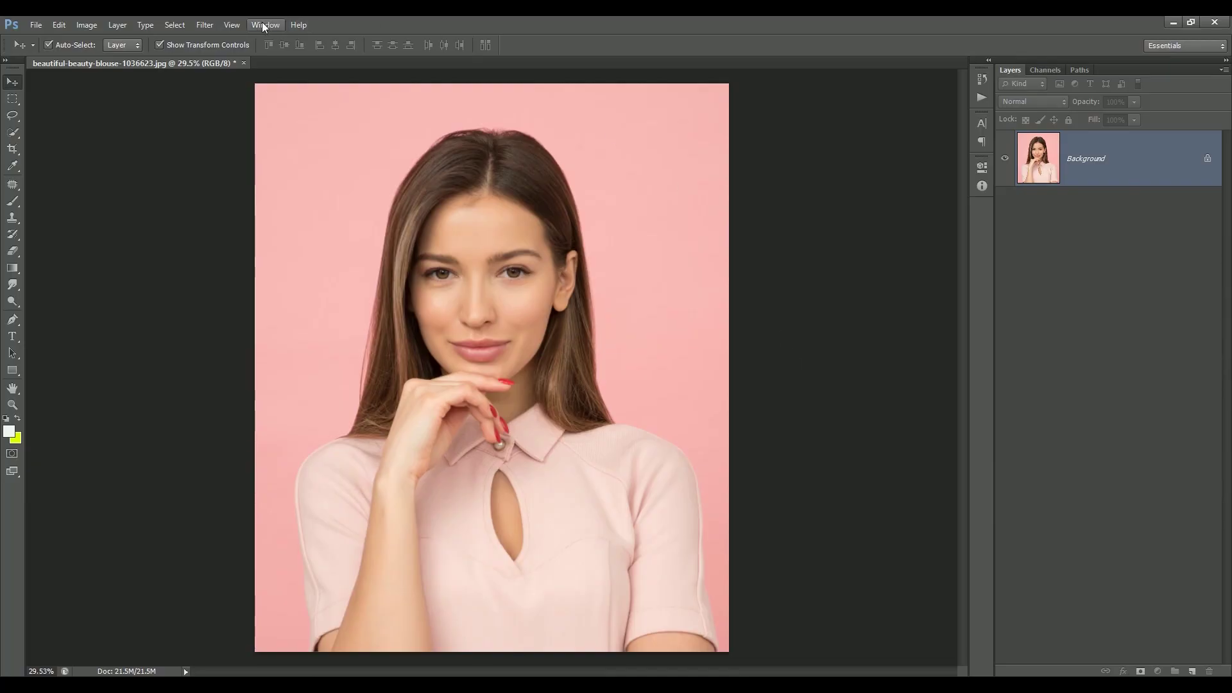
- Show the Actions panel and create a new action set named Sketch Effect
click(262, 23)
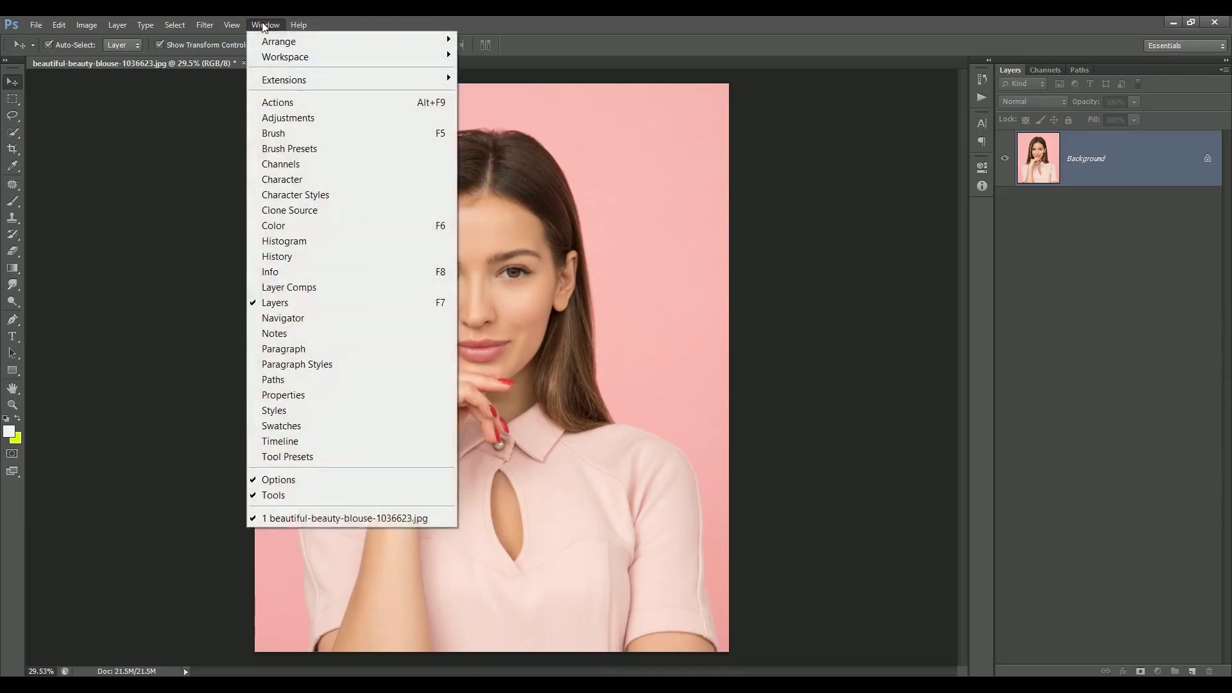
click(311, 105)
drag(907, 623, 907, 270)
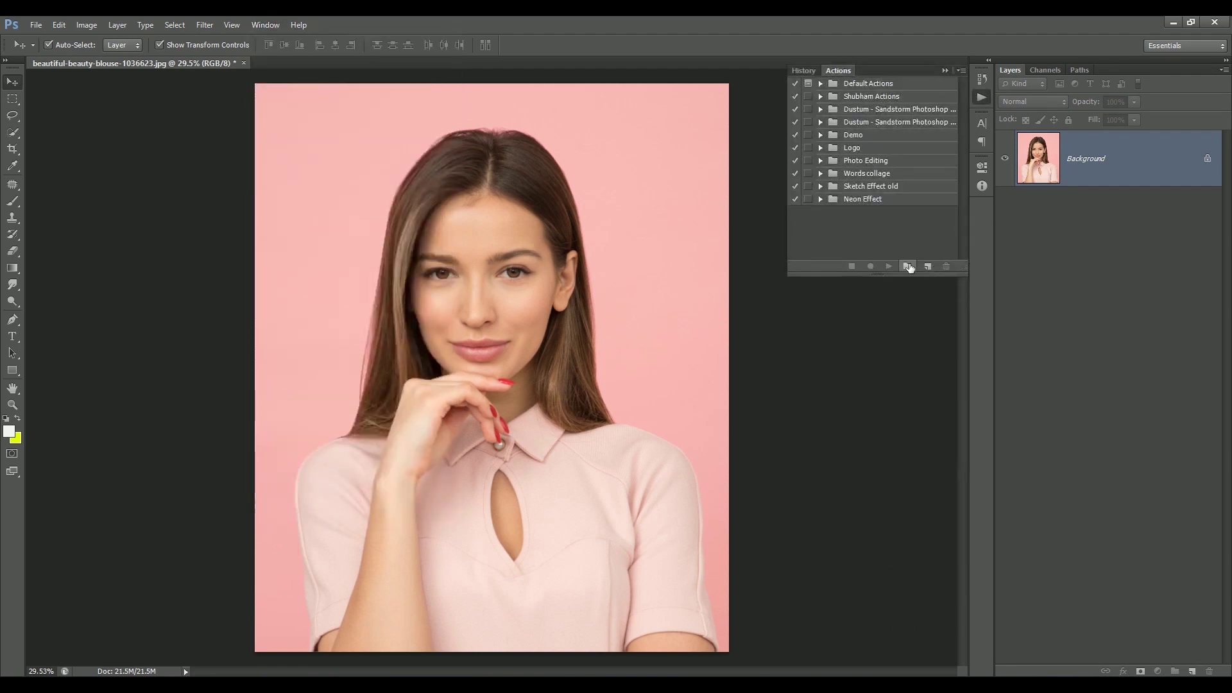
click(907, 266)
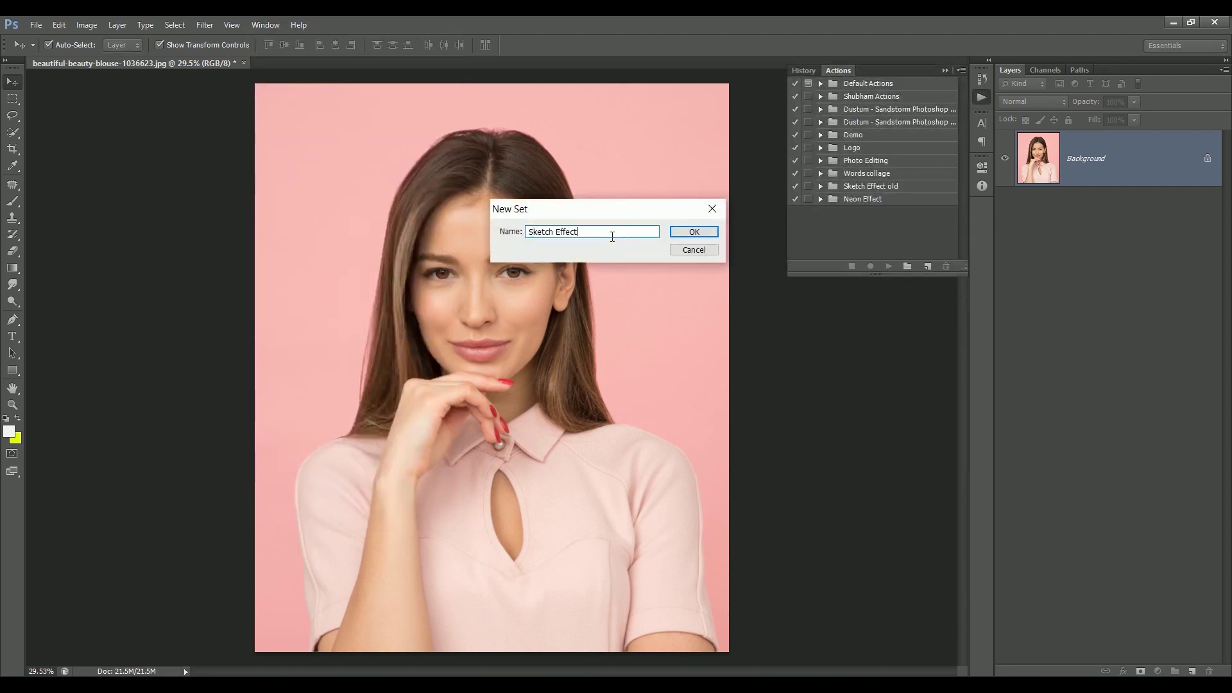
key(Return)
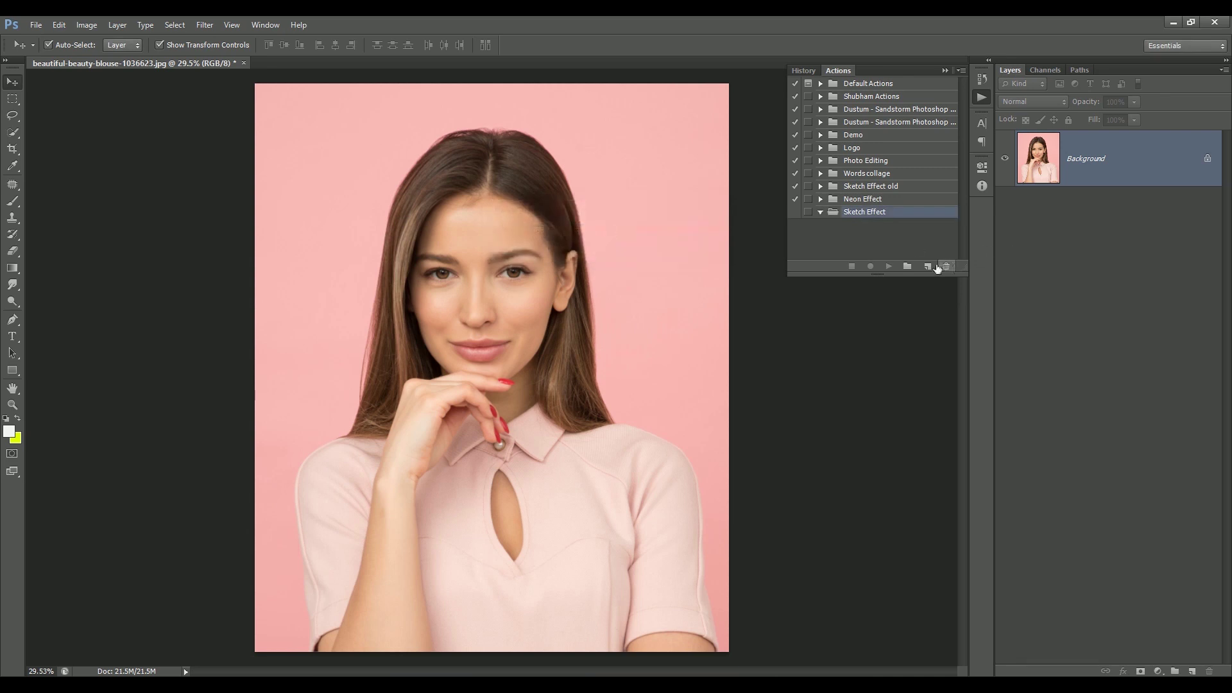
- Add an action named Sketch Effect to the set and start recording it
click(930, 266)
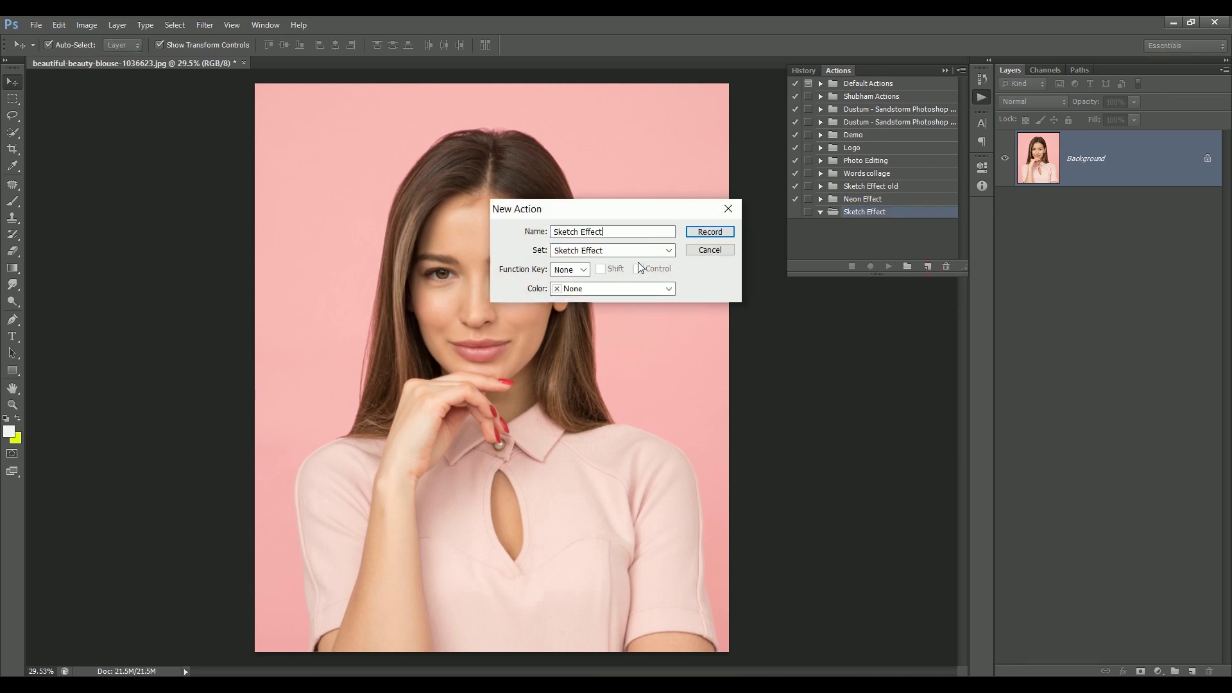
text(Sketch Effect)
click(725, 228)
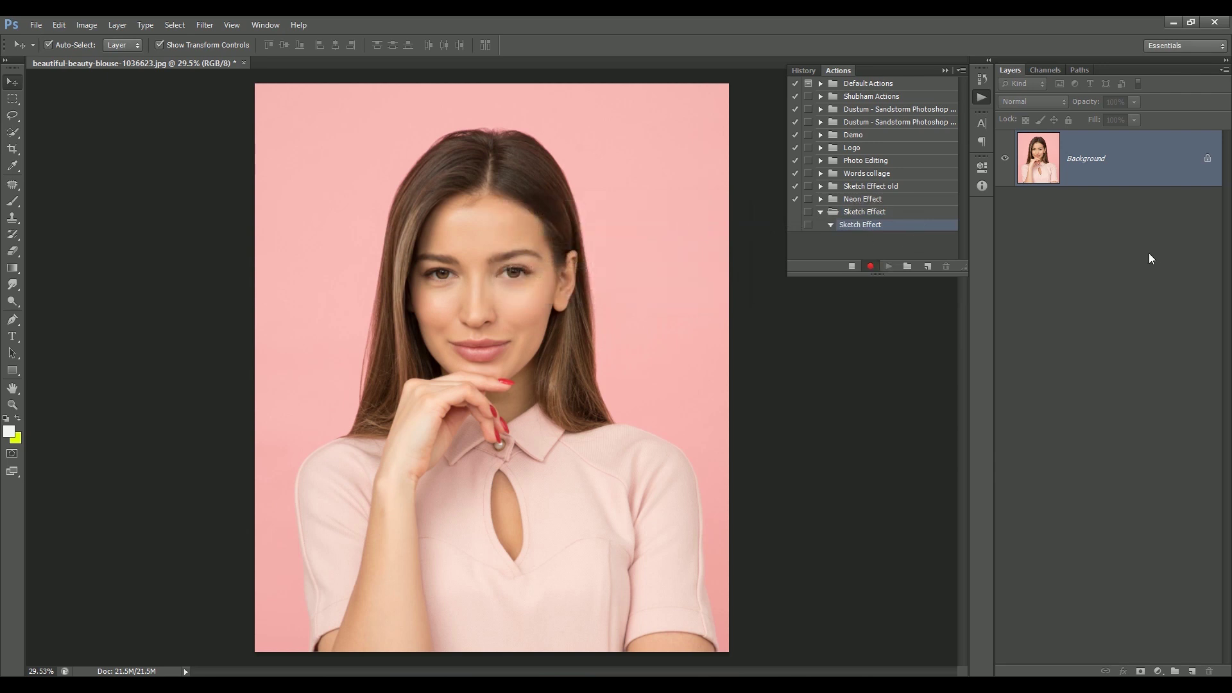
click(947, 71)
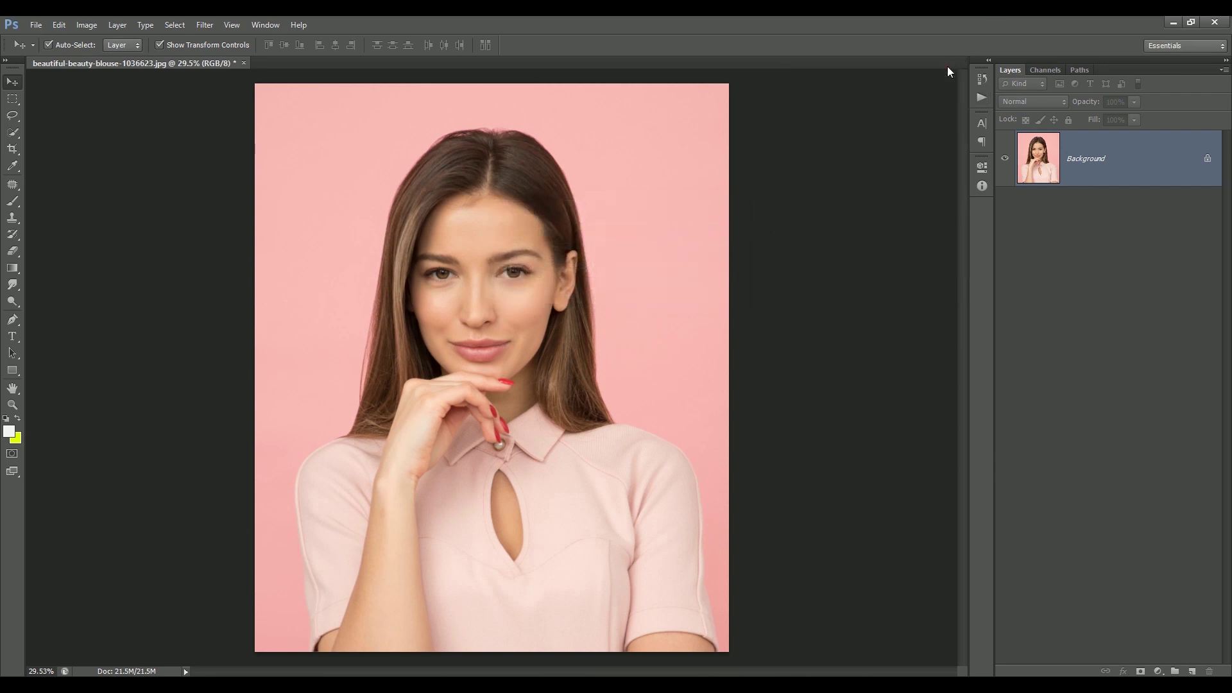
- Duplicate the Background layer and add a Hue/Saturation layer with Saturation -100
drag(1134, 167, 1193, 672)
click(1158, 670)
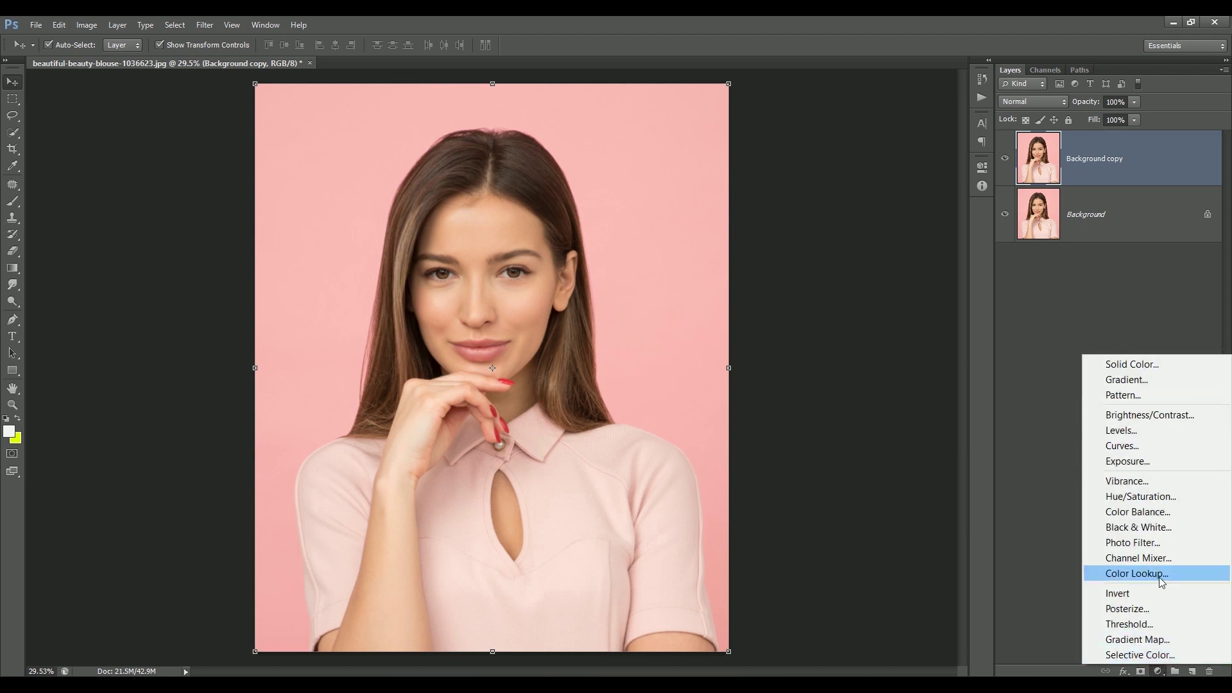
click(1158, 498)
drag(829, 278, 668, 272)
- Invert the Background copy, set it to Color Dodge, and convert it to a smart object
click(1155, 213)
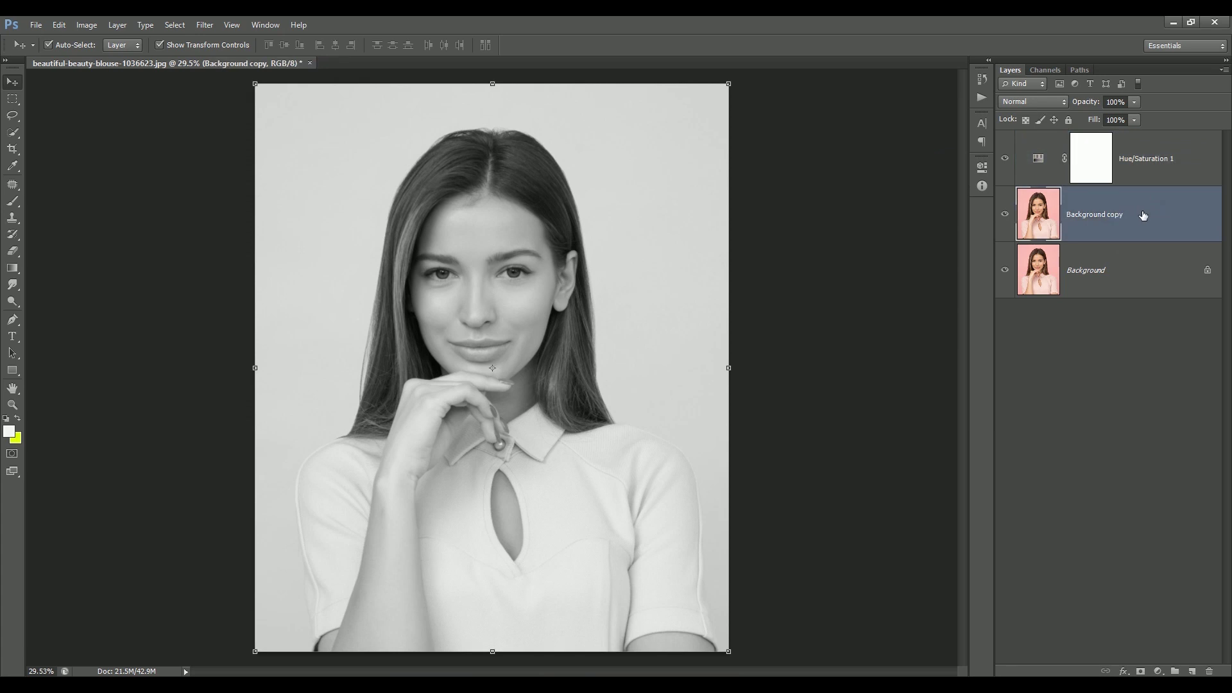
key(ctrl+i)
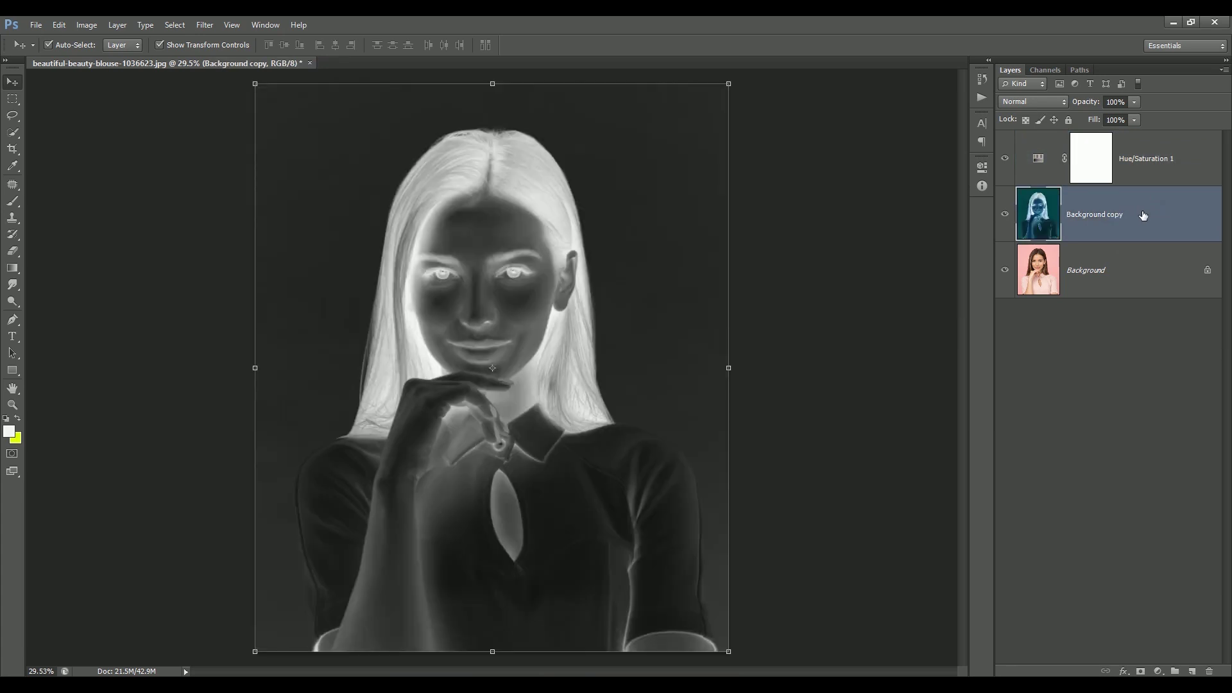
click(1034, 100)
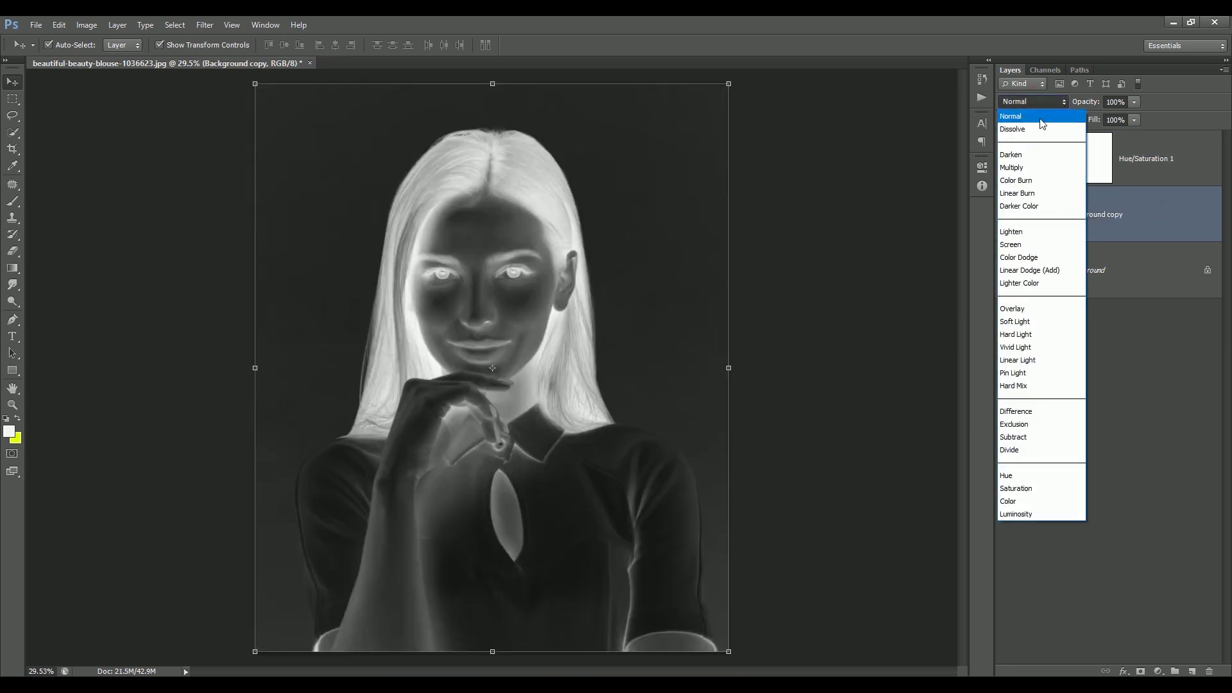
click(1044, 260)
right_click(1114, 216)
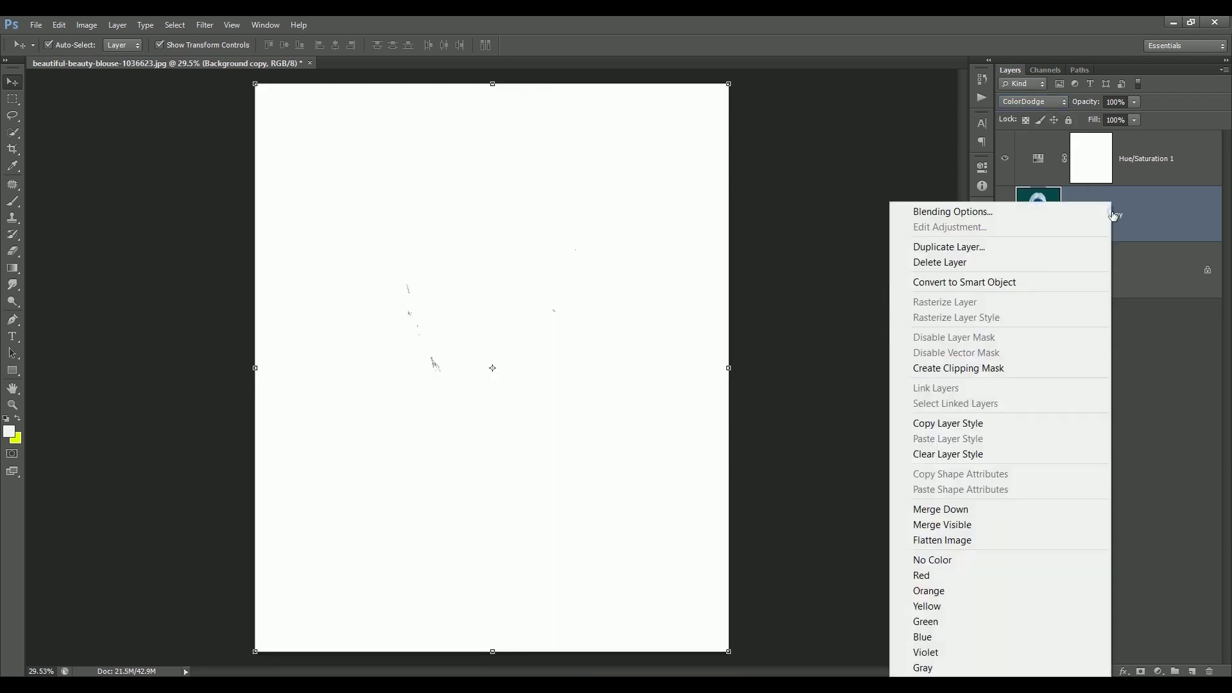
click(1027, 281)
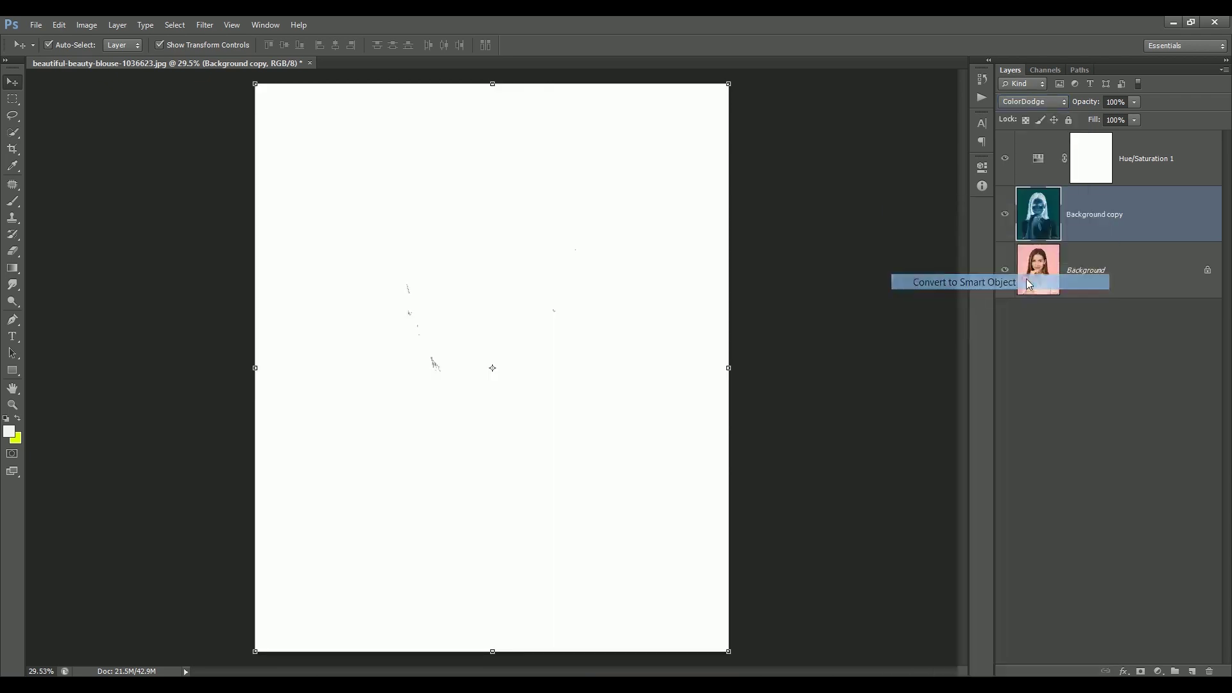
click(205, 24)
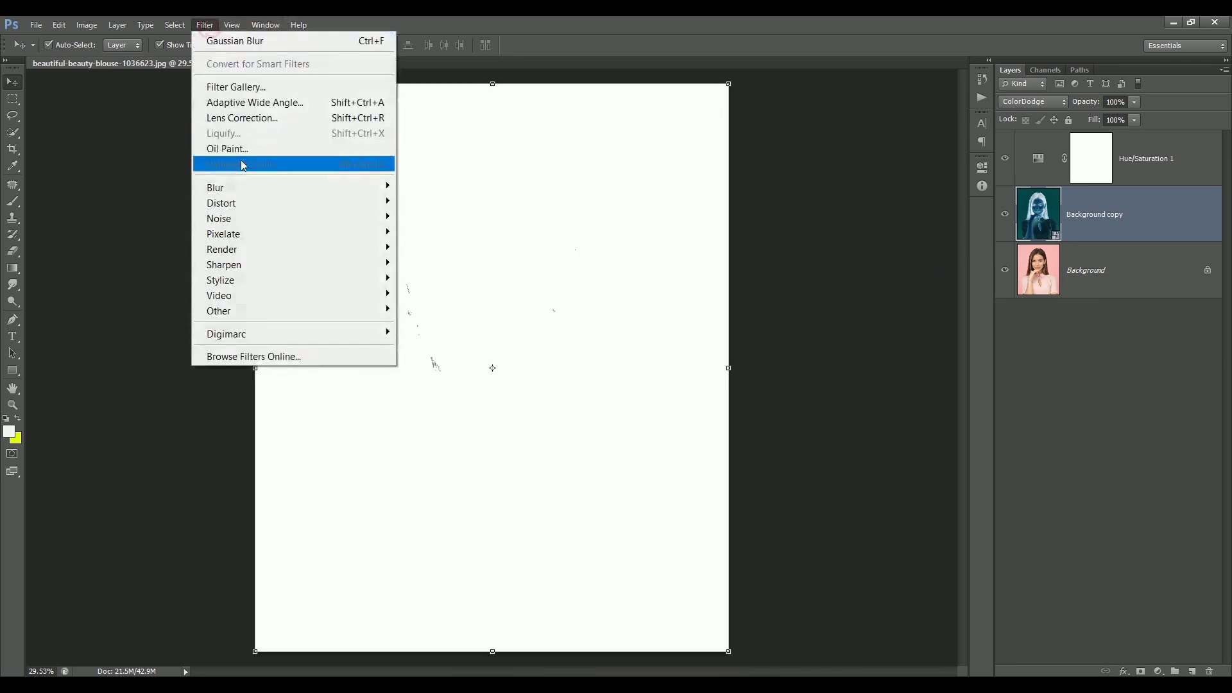
- Apply a Gaussian Blur with a 10-pixel radius to the Background copy smart object
click(244, 187)
click(462, 302)
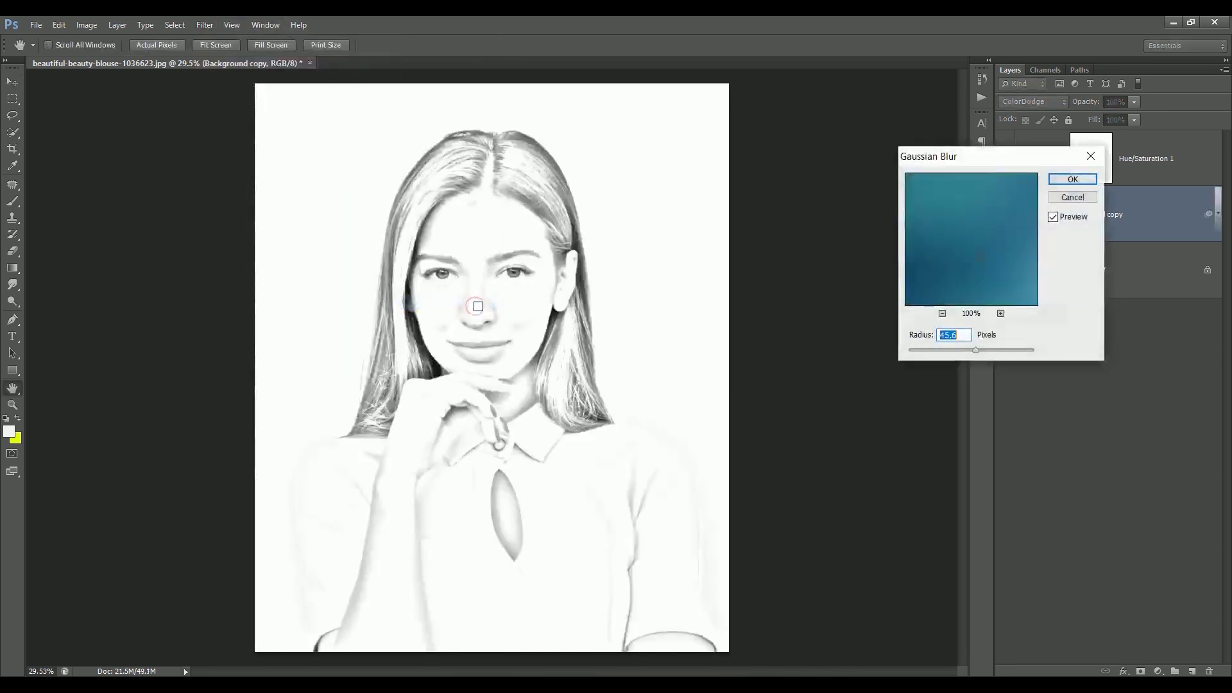
drag(949, 353, 961, 352)
text(10)
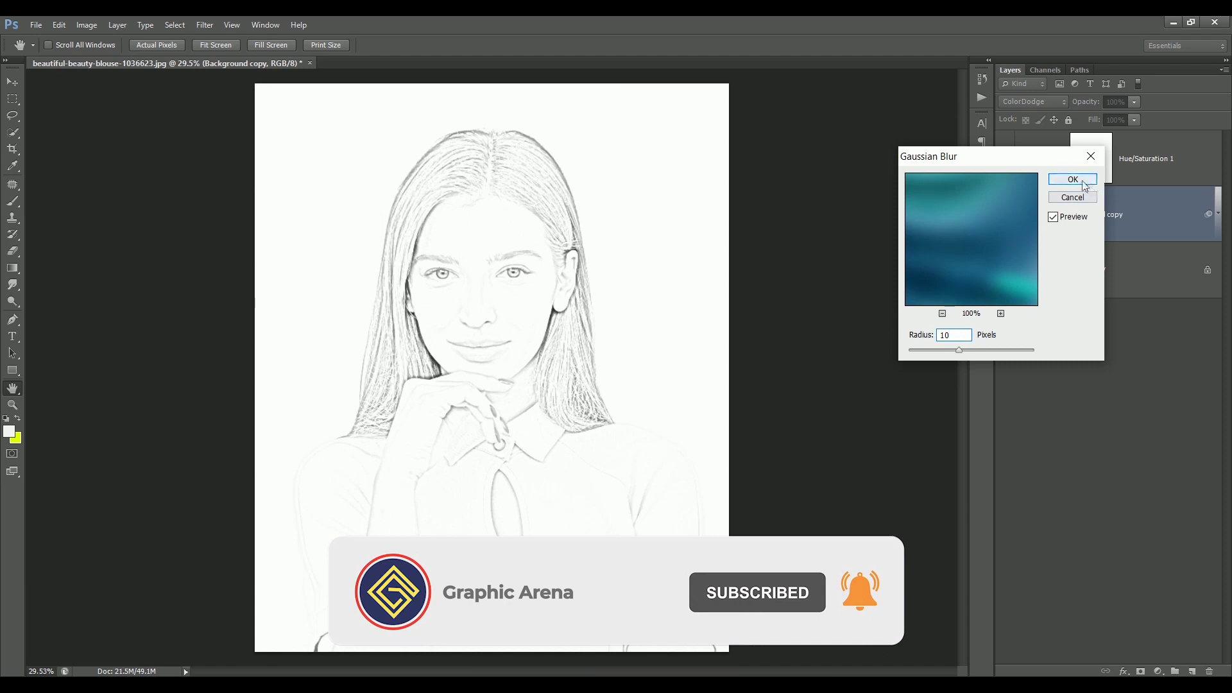
click(1073, 180)
scroll(564, 252, up, 4)
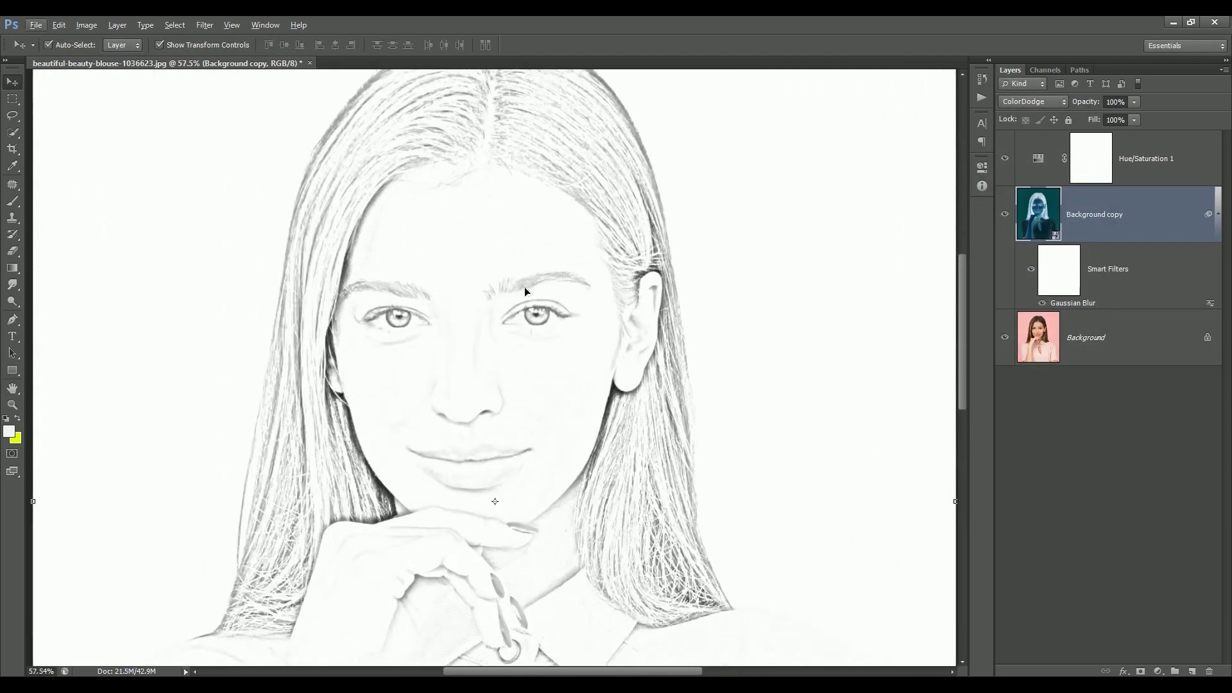
- Add a Curves adjustment layer with the curve pulled down to darken the sketch
scroll(525, 292, up, 1)
click(1217, 214)
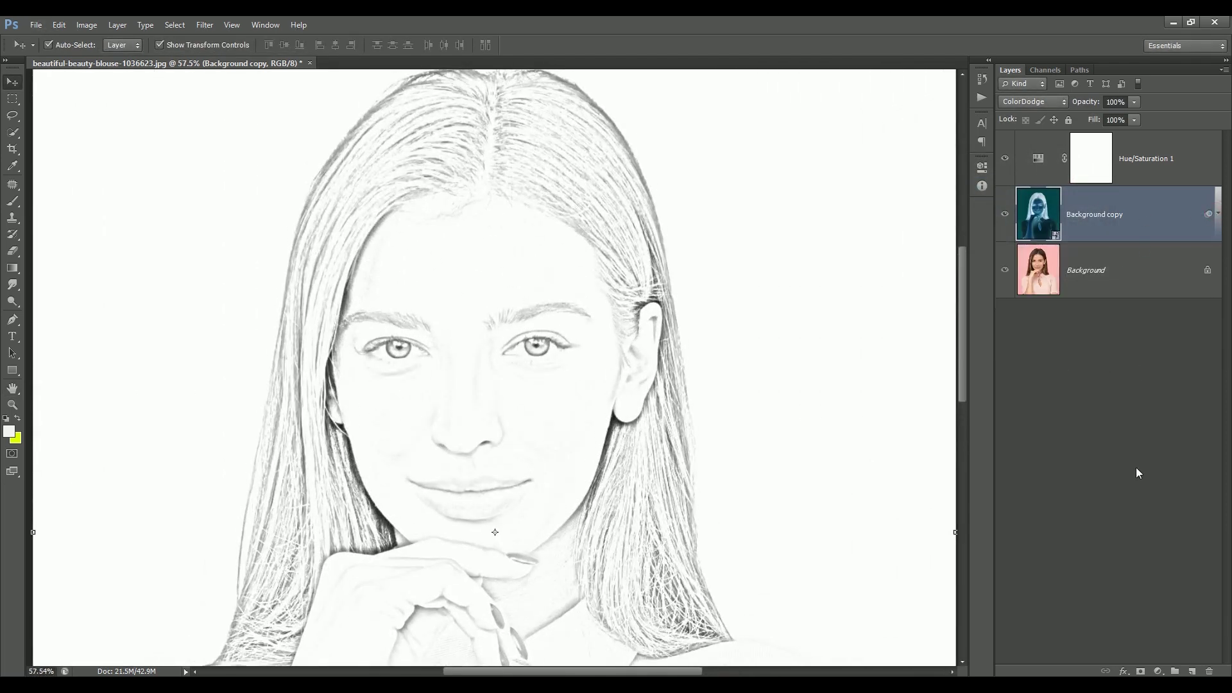
click(1157, 671)
click(1113, 445)
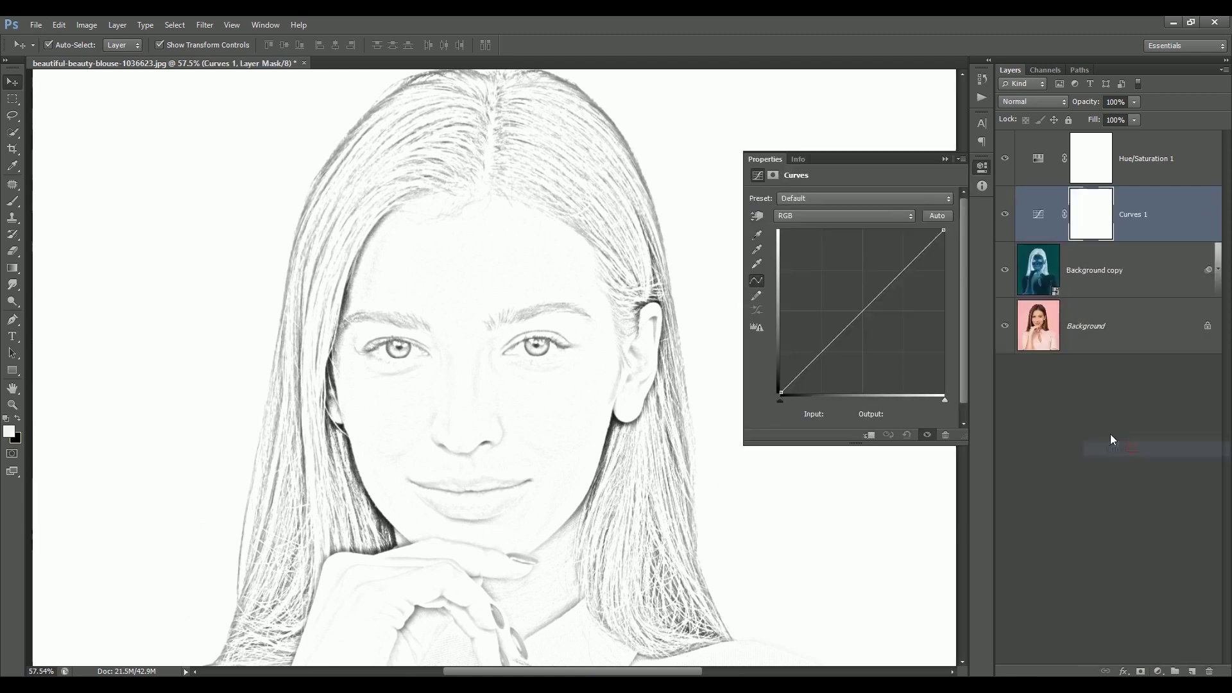
mouse_move(865, 309)
mouse_down()
mouse_move(879, 321)
mouse_move(892, 308)
mouse_up()
click(1152, 159)
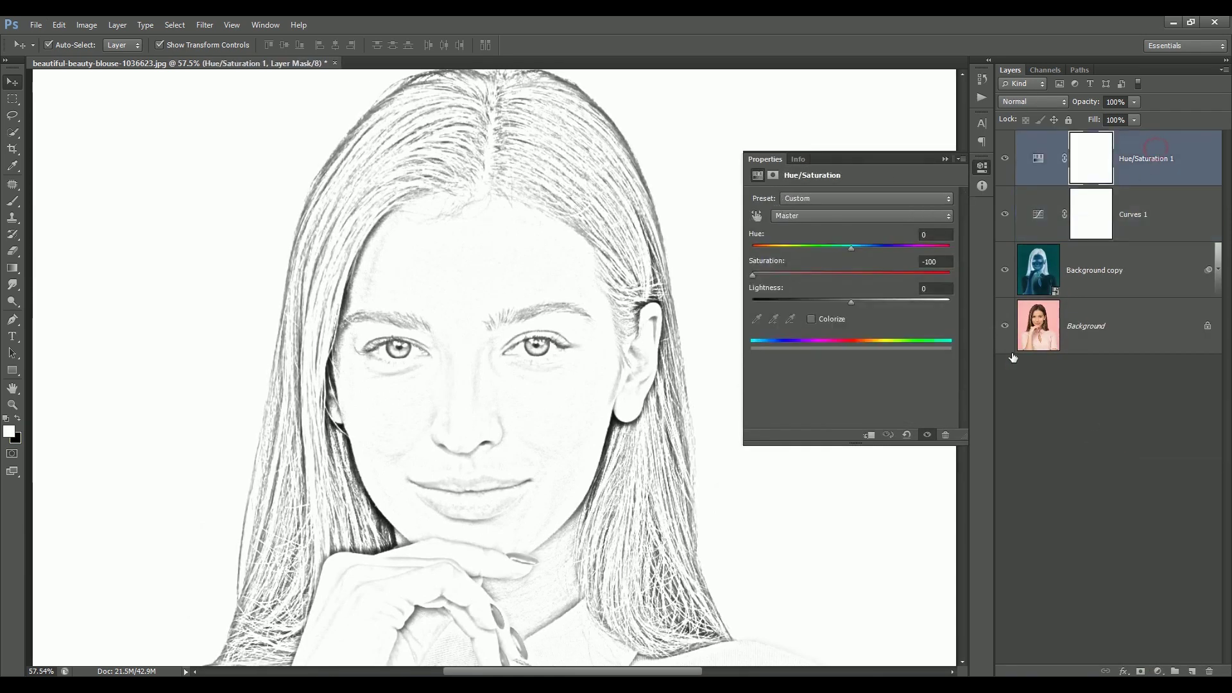
click(945, 159)
- Add Brightness/Contrast (brightness -17, contrast 37), then stamp all visible layers into Layer 1
scroll(717, 393, up, 1)
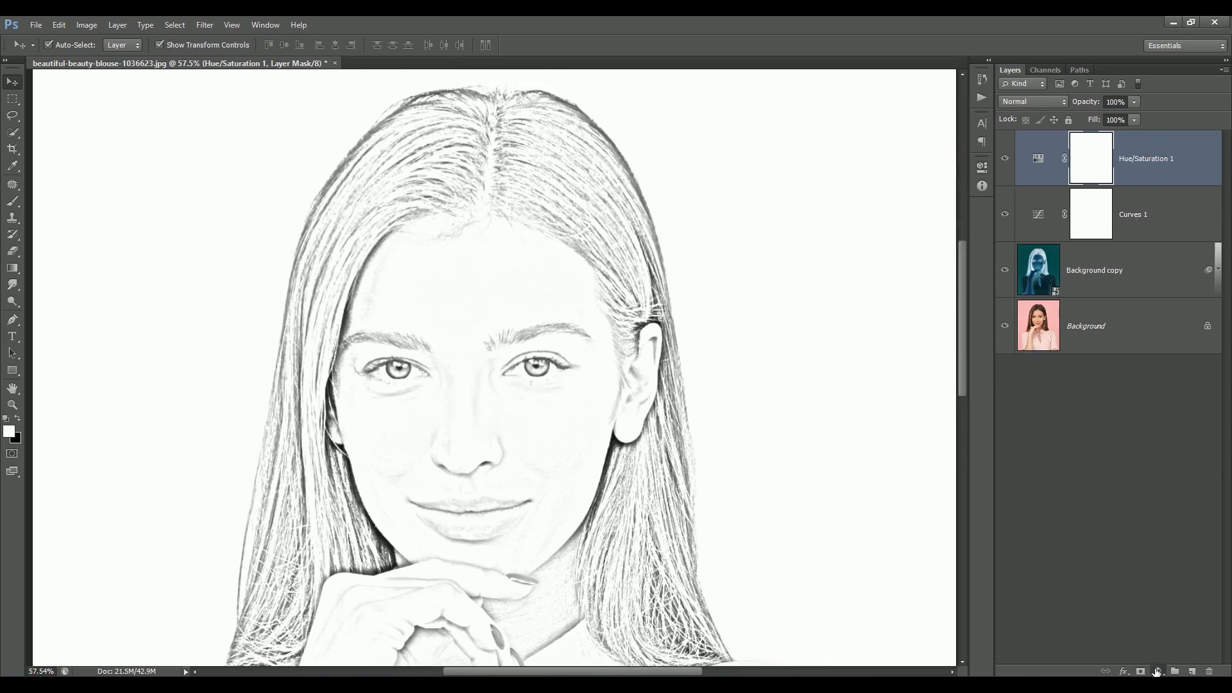
click(1158, 671)
click(1140, 421)
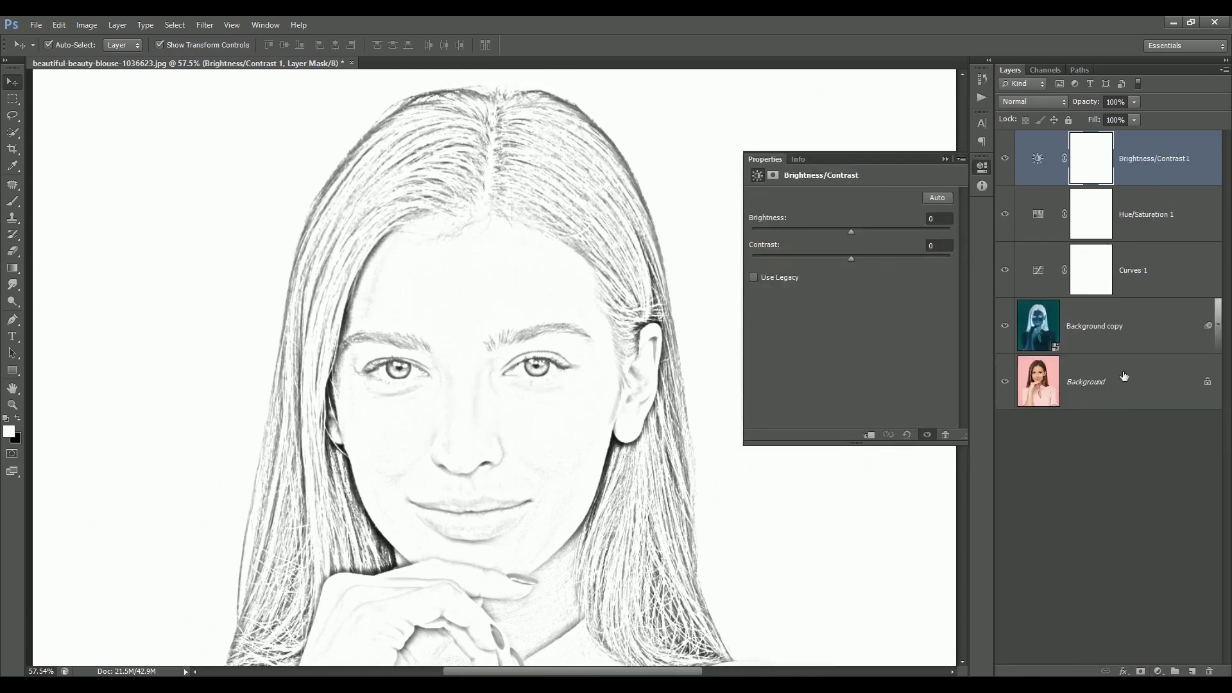
drag(850, 229, 865, 258)
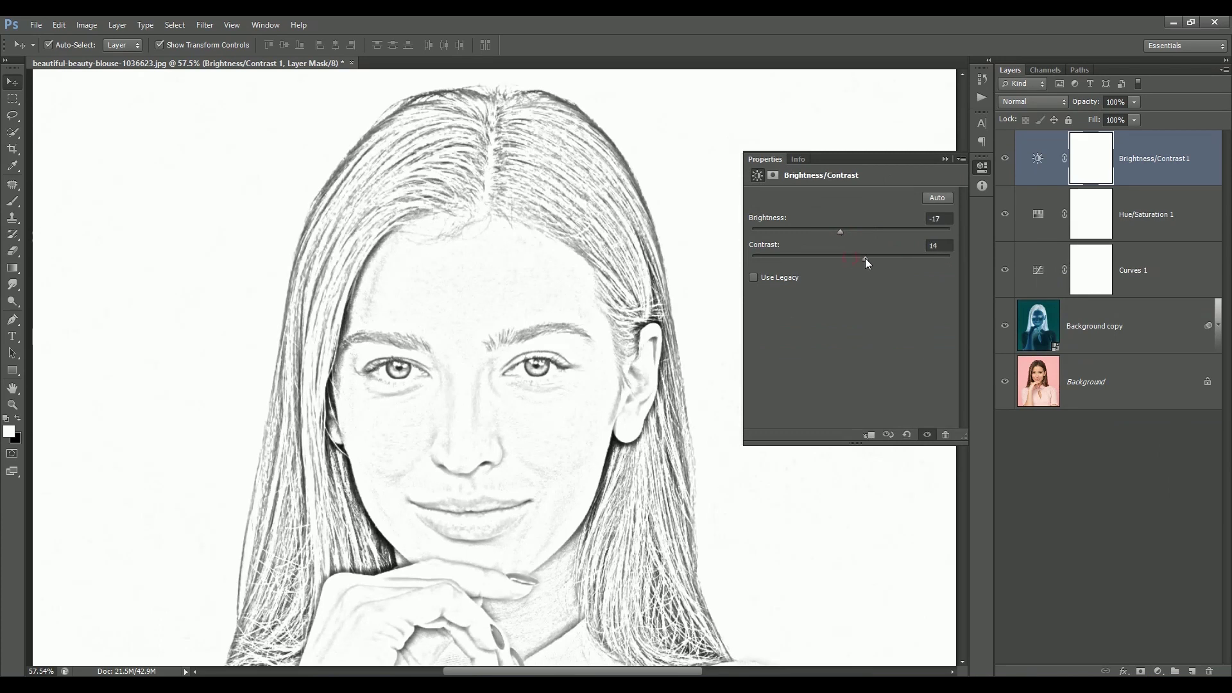
click(949, 160)
scroll(796, 376, down, 2)
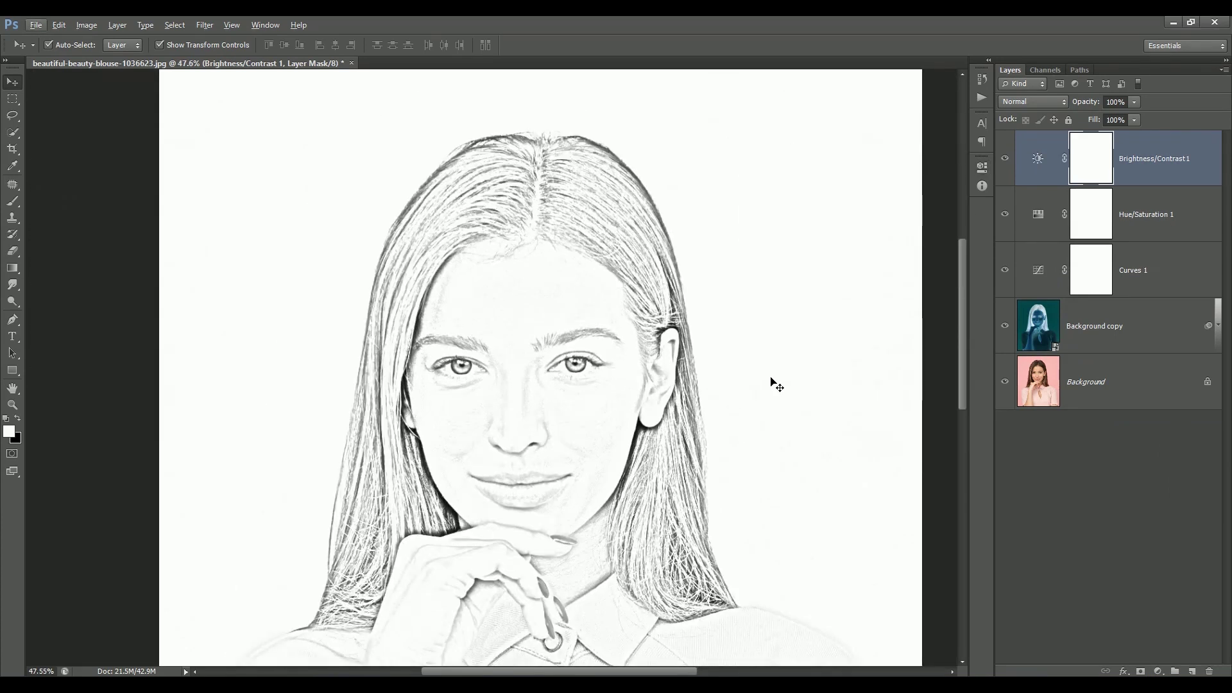
scroll(777, 384, down, 1)
key(ctrl+shift+alt+e)
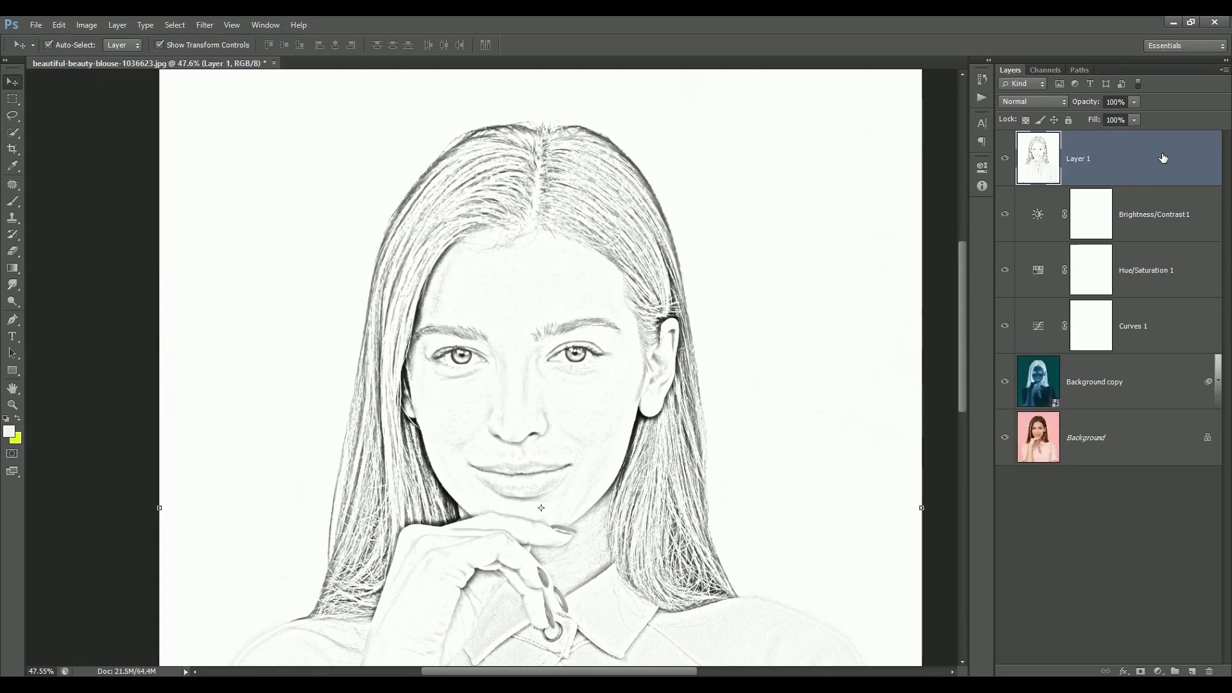
- Convert Layer 1 to a smart object and apply Poster Edges with Edge Thickness 1 and Edge Intensity 1
right_click(1164, 158)
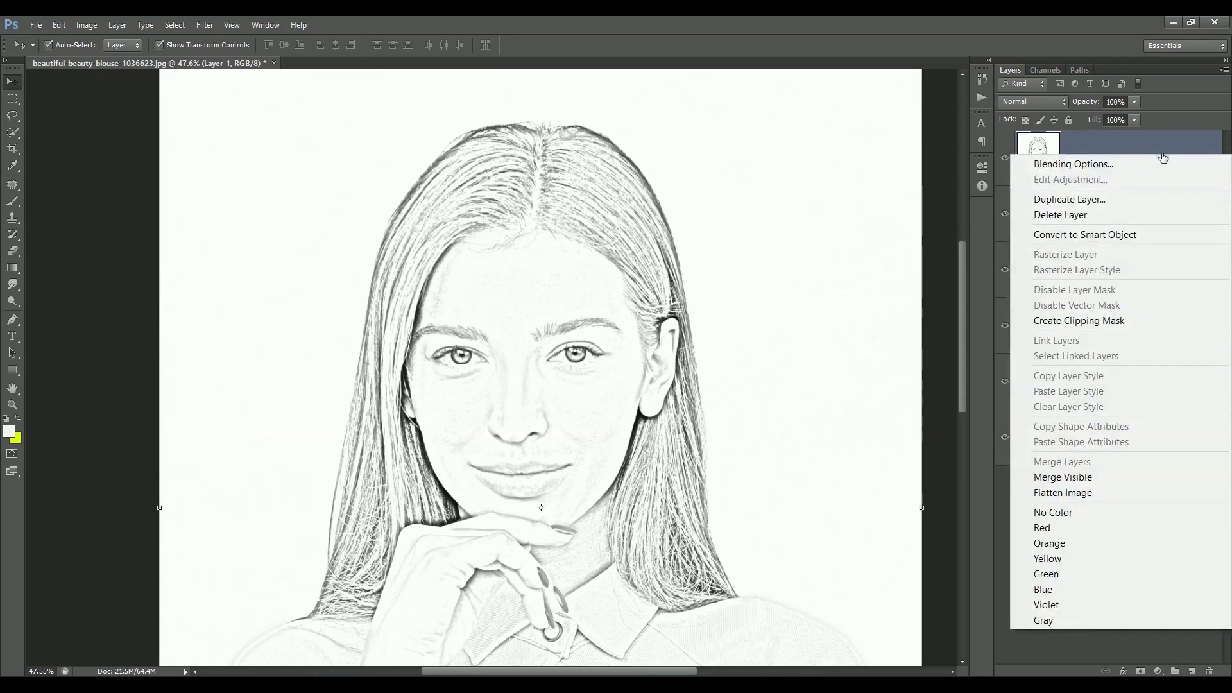
click(1163, 243)
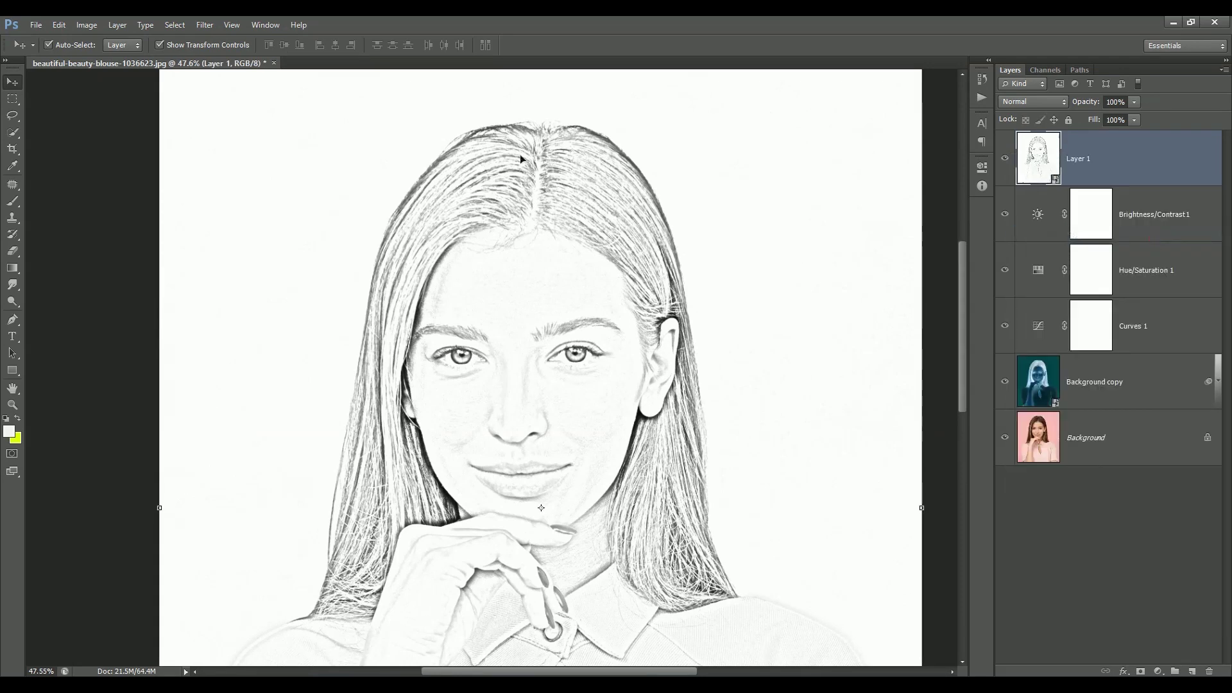
click(199, 25)
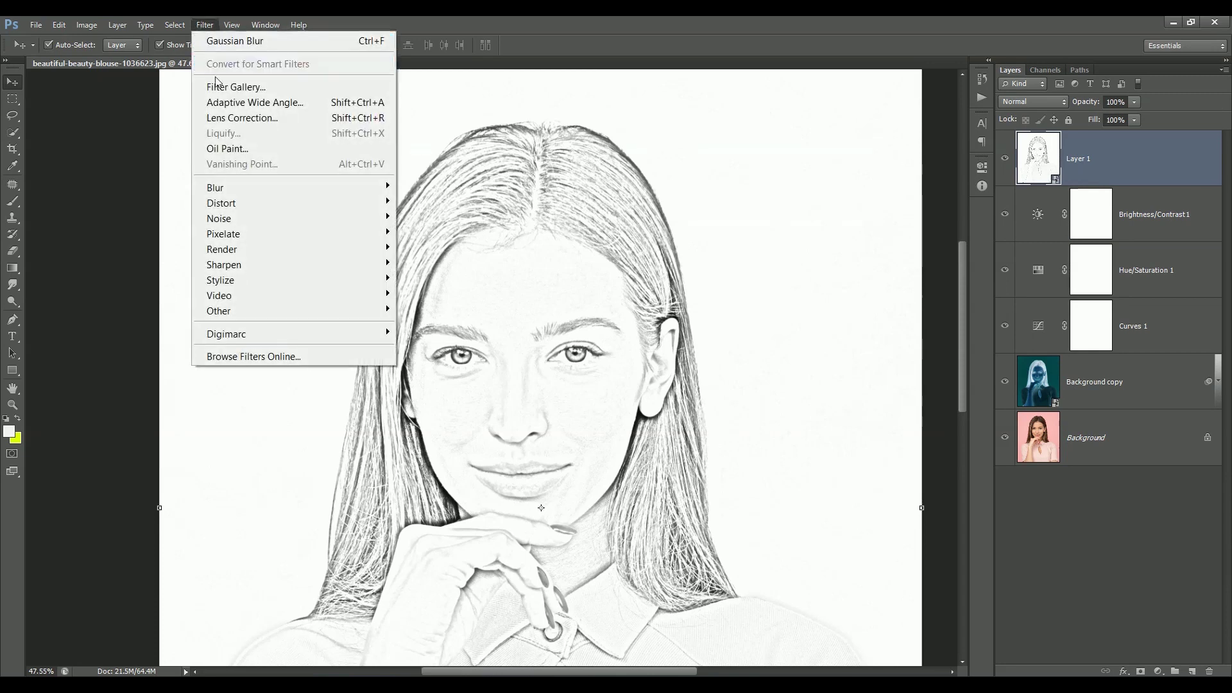
click(229, 86)
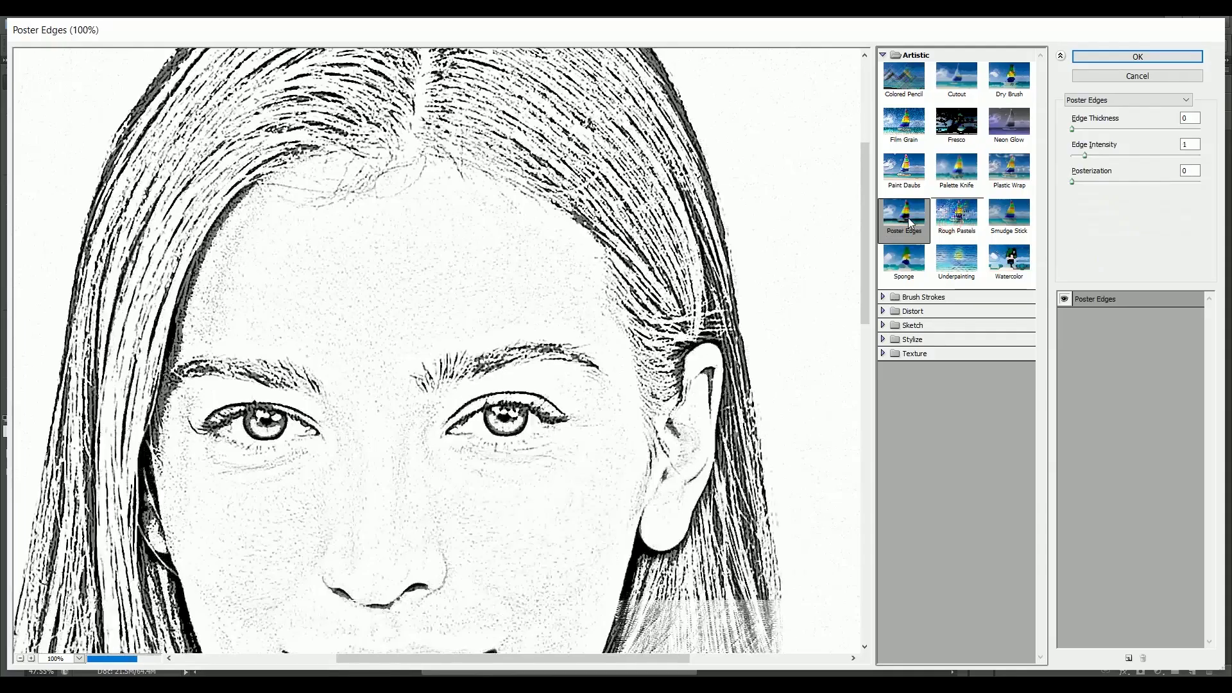
drag(257, 398, 266, 308)
click(1191, 144)
key(Down)
text(1)
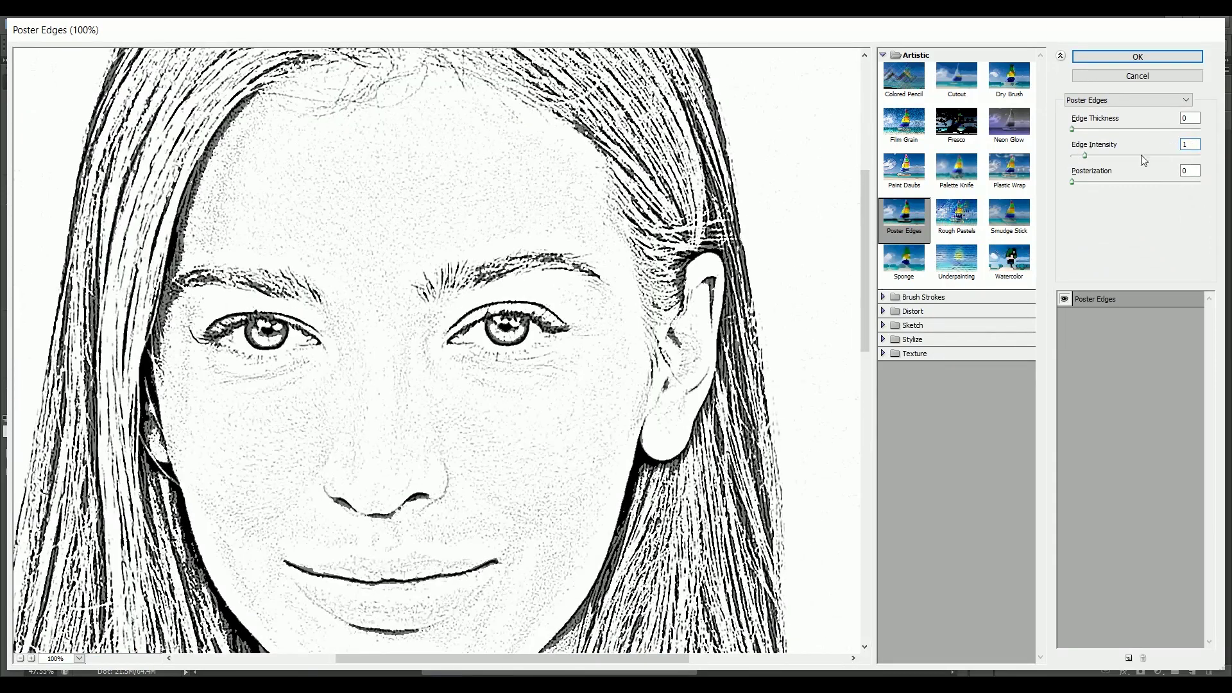
drag(1076, 133, 1084, 134)
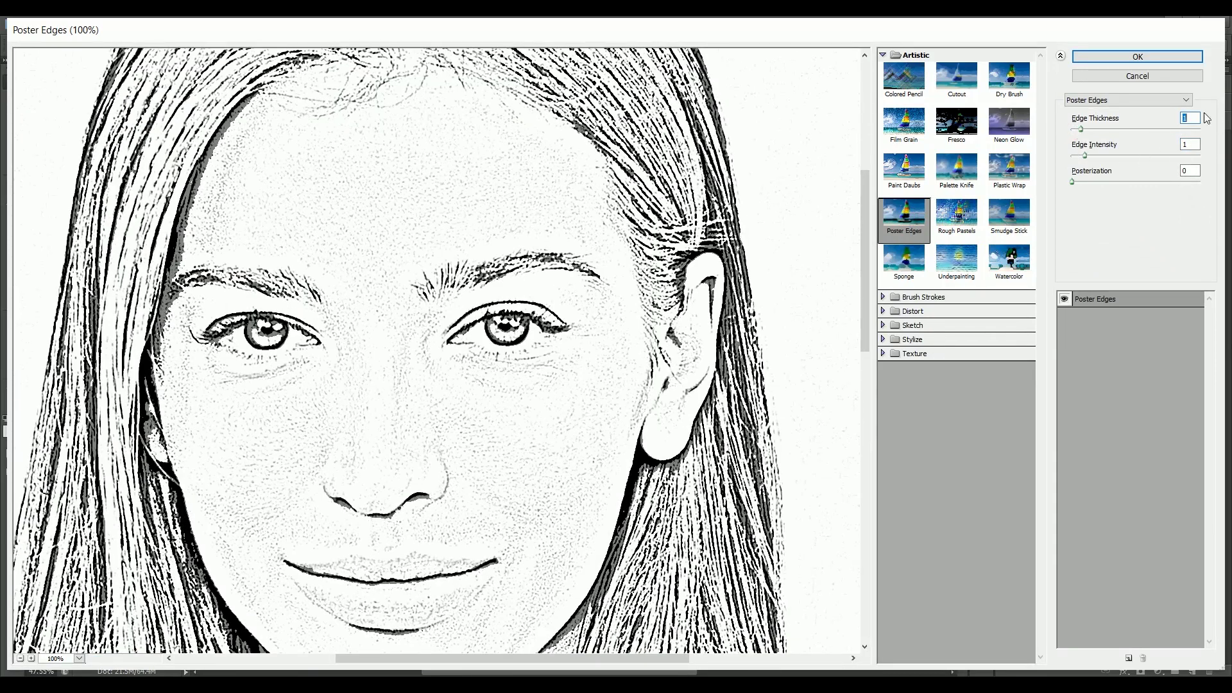
click(1147, 61)
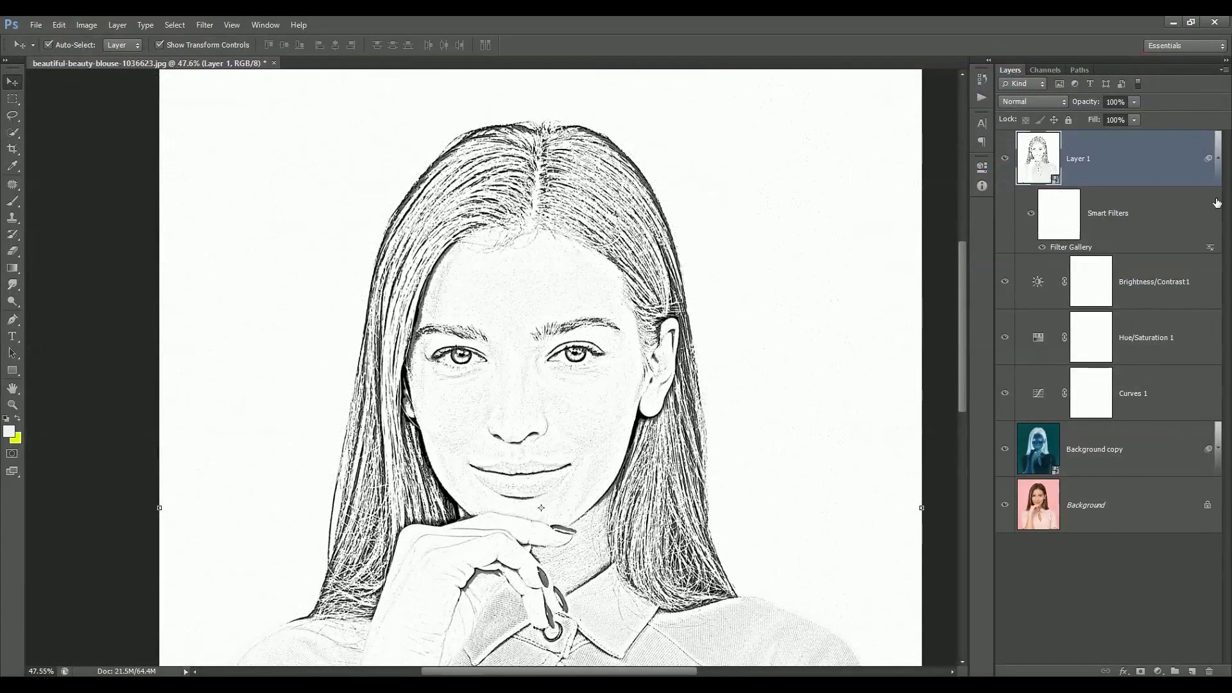
- Set Layer 1 to Multiply at 50% opacity and stamp the visible layers into Layer 2
click(1217, 164)
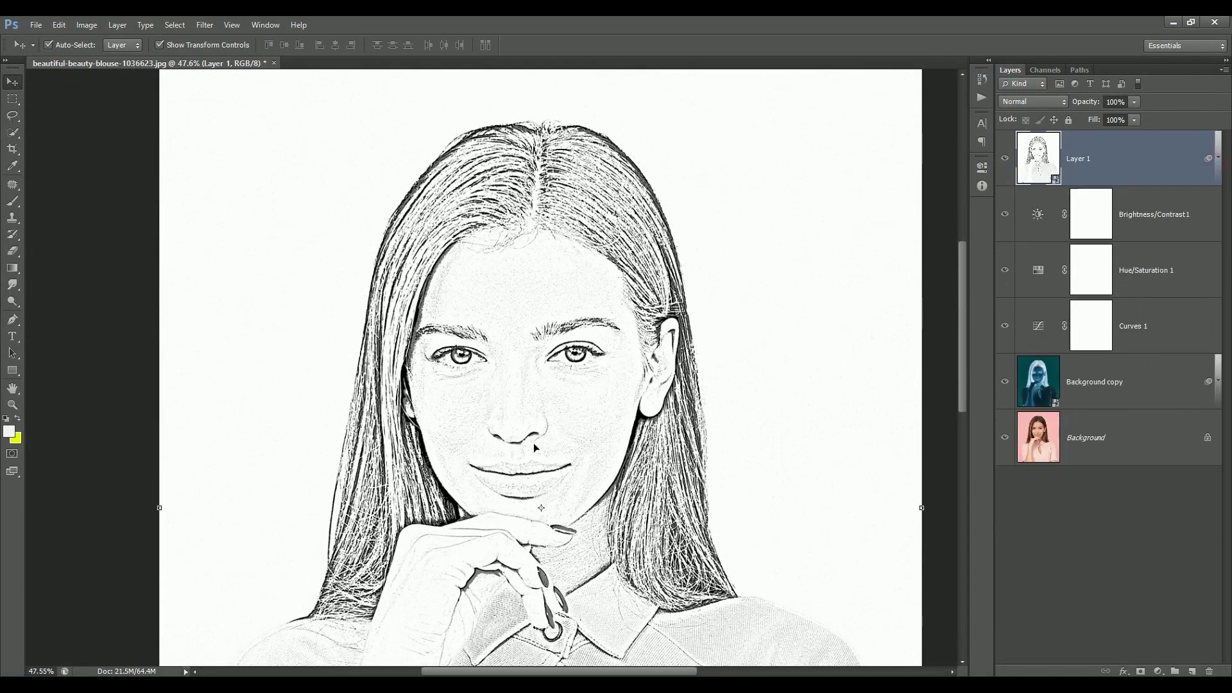
scroll(535, 448, up, 5)
click(1034, 101)
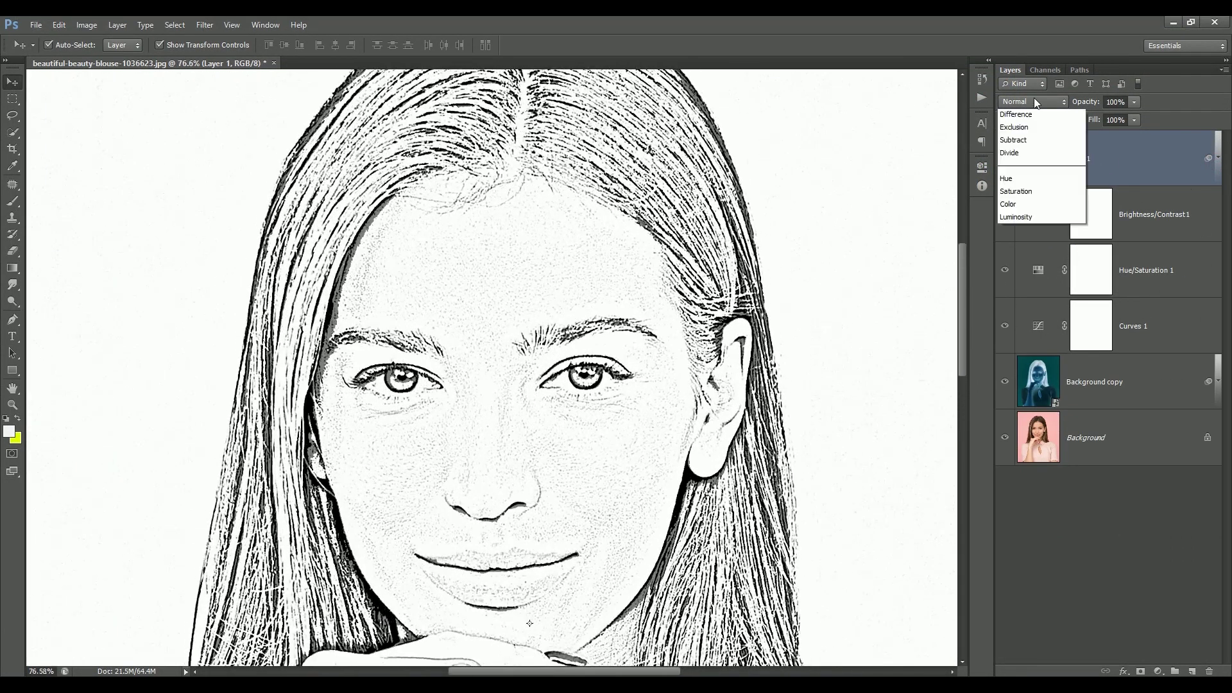
click(1027, 166)
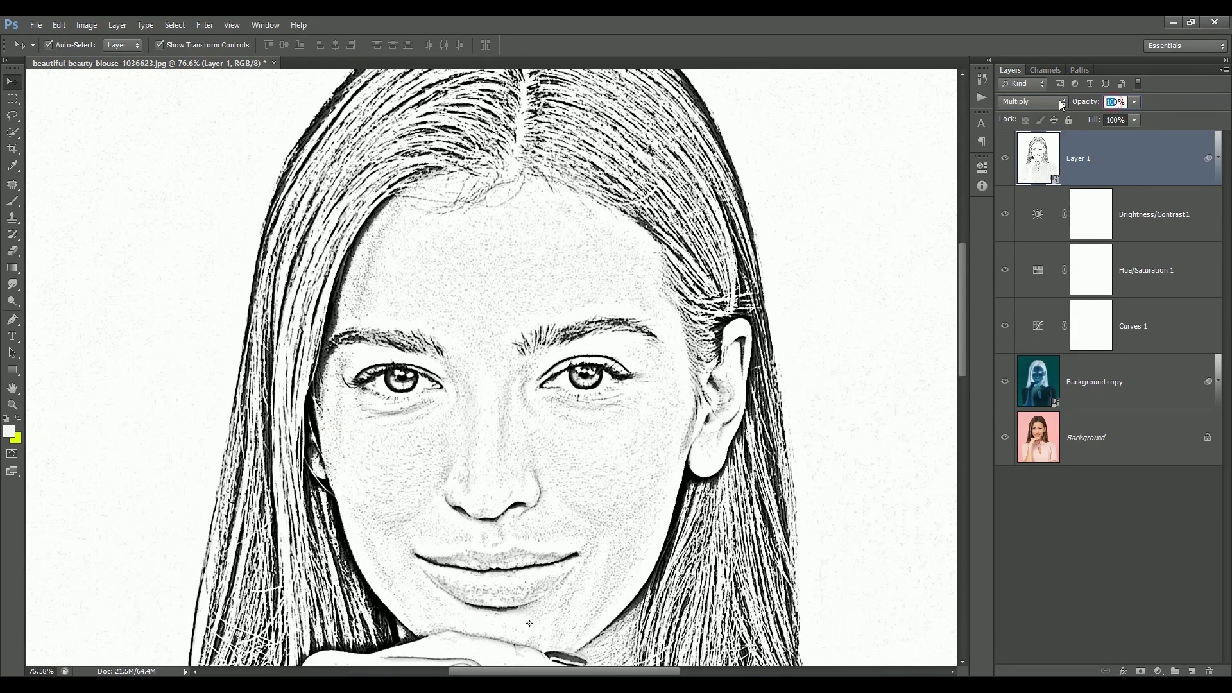
text(50)
key(Return)
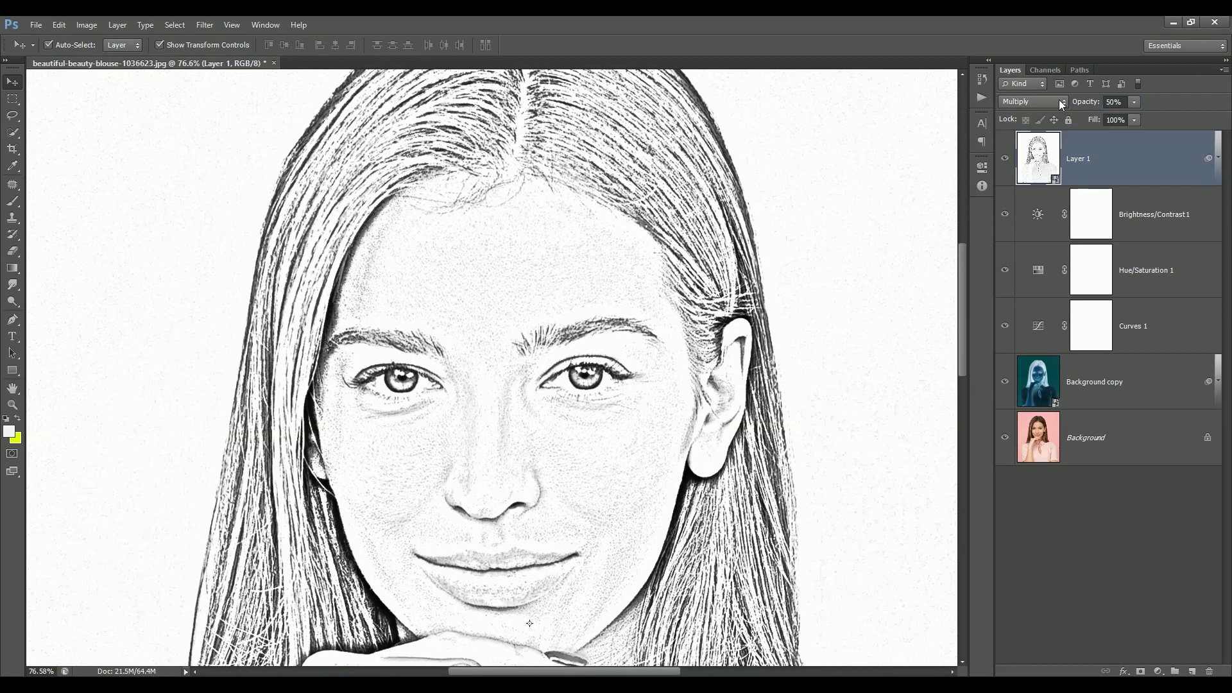
scroll(672, 400, down, 3)
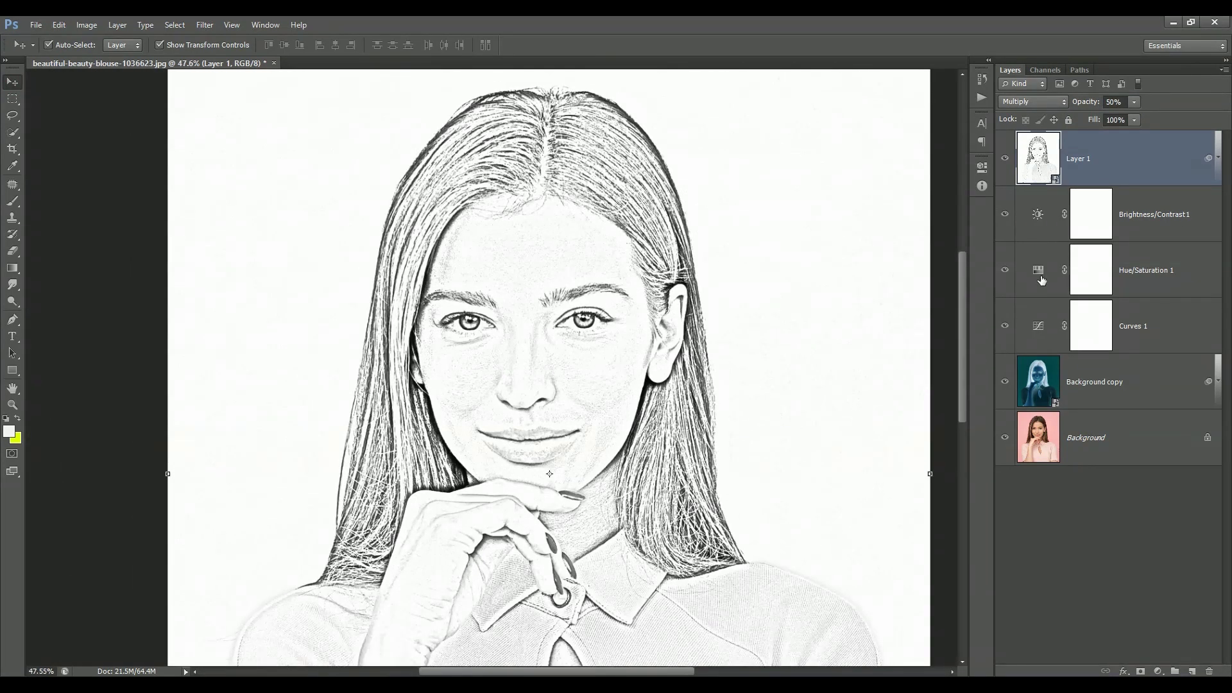
key(ctrl+alt+shift+e)
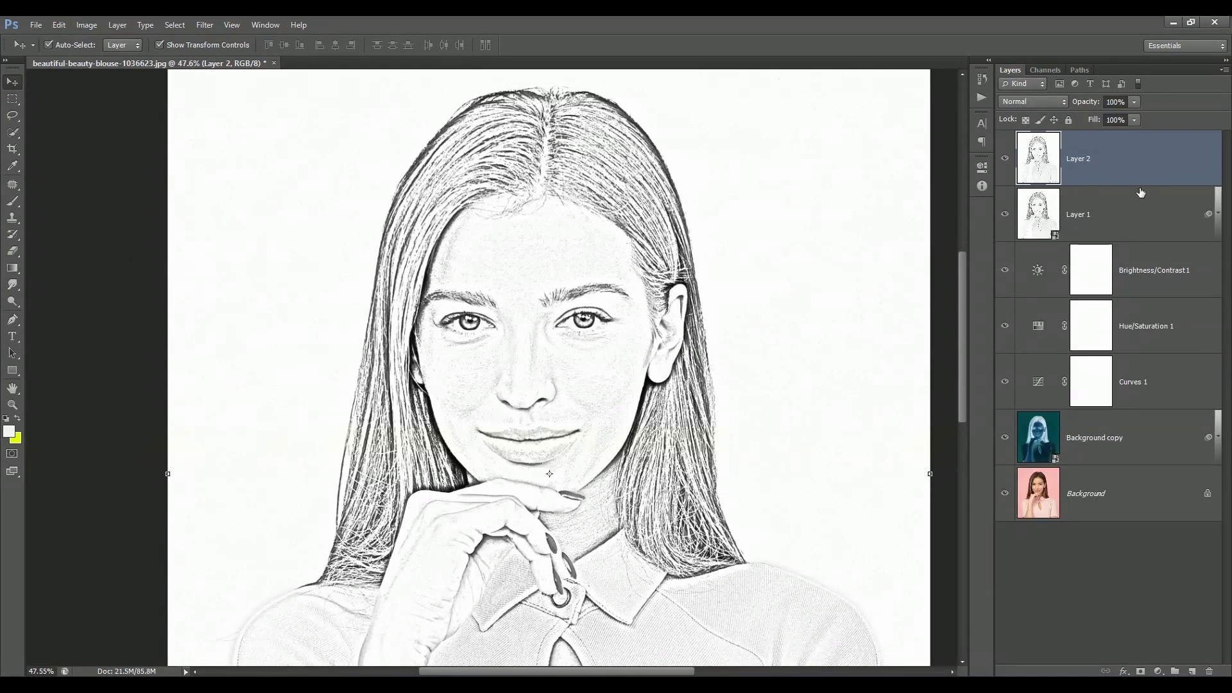
- Make a Color Range selection of the white paper with reduced Fuzziness
click(175, 25)
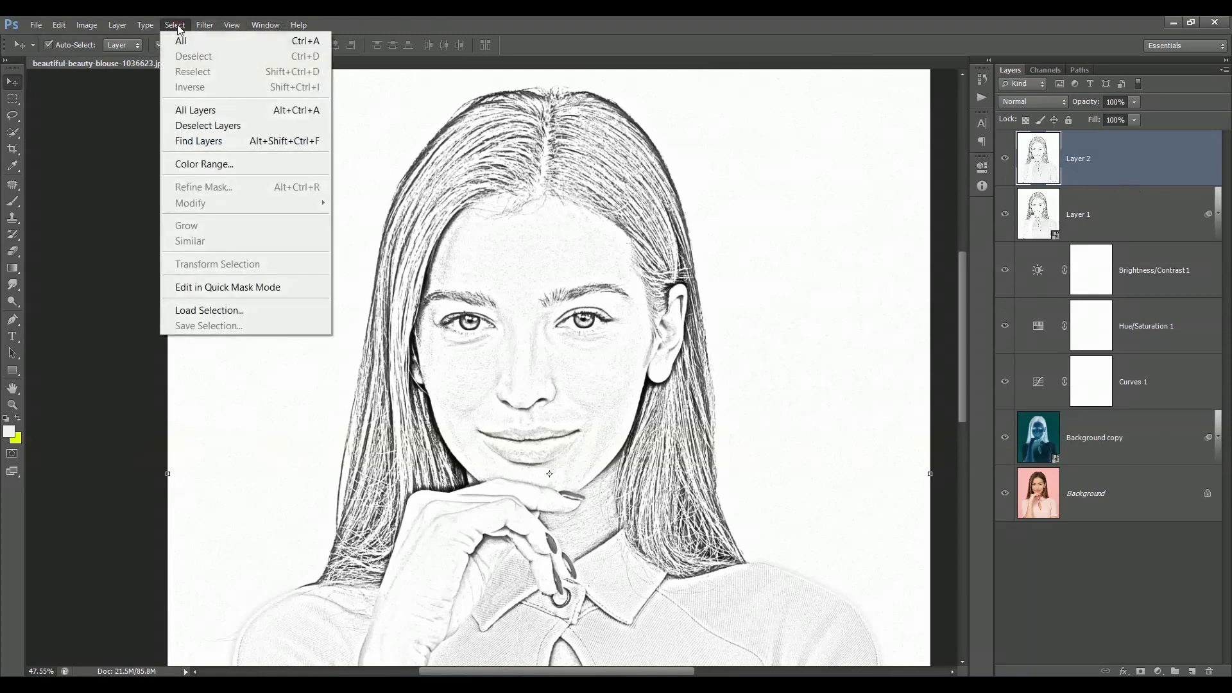
click(212, 165)
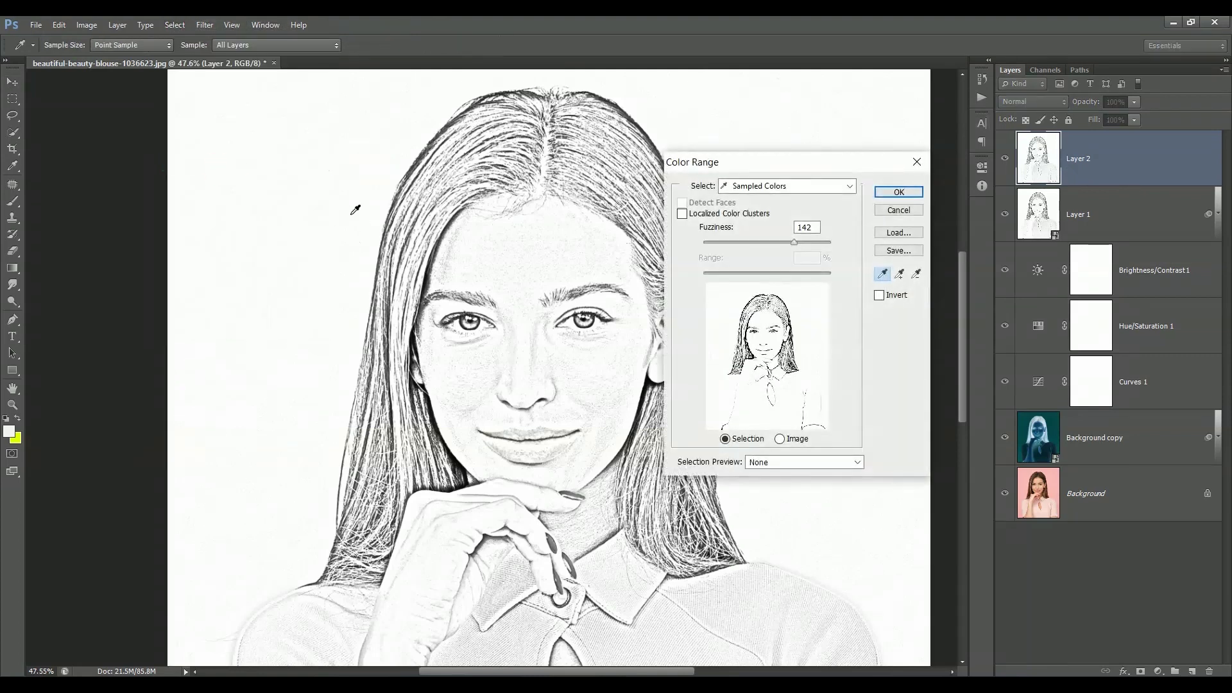
drag(793, 243, 779, 248)
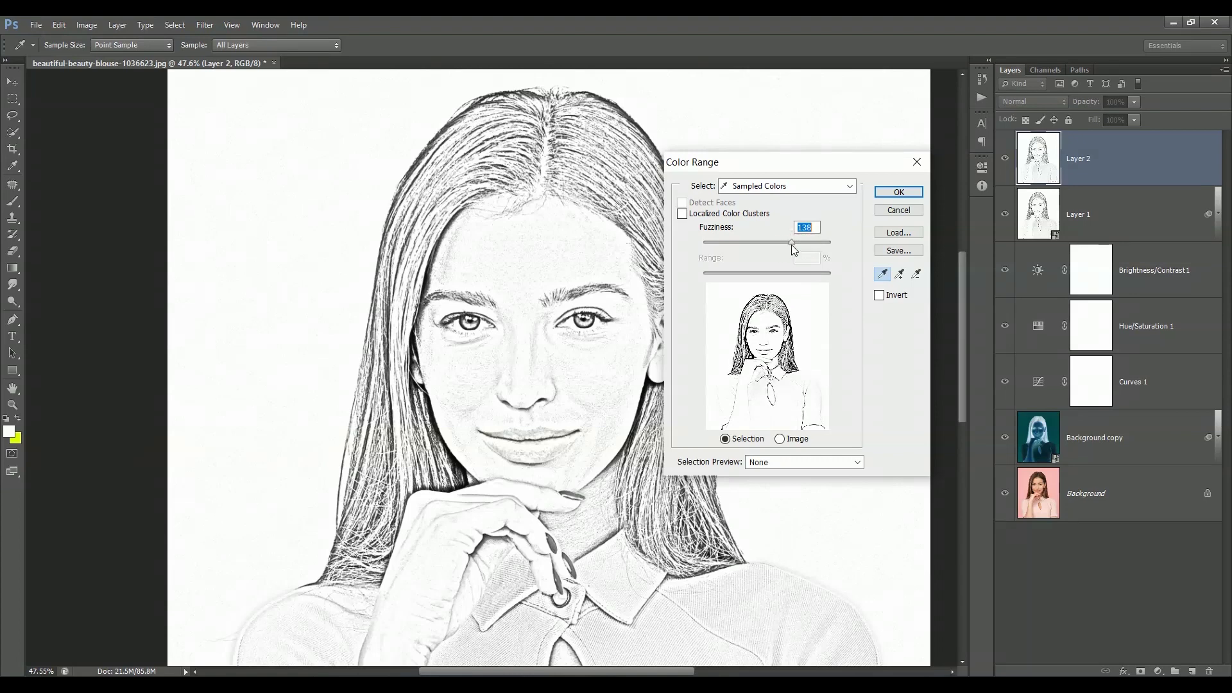
click(899, 192)
- Switch to the Rectangular Marquee and use Select Inverse to select the pencil lines
key(v)
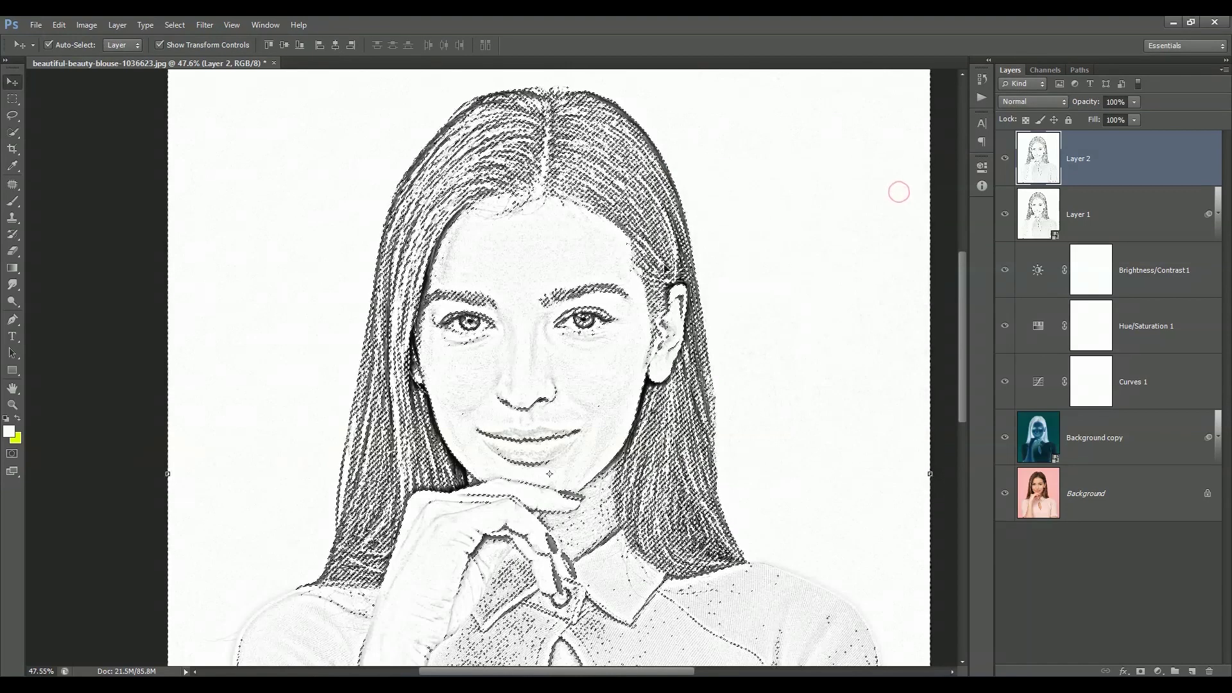
right_click(14, 103)
click(86, 97)
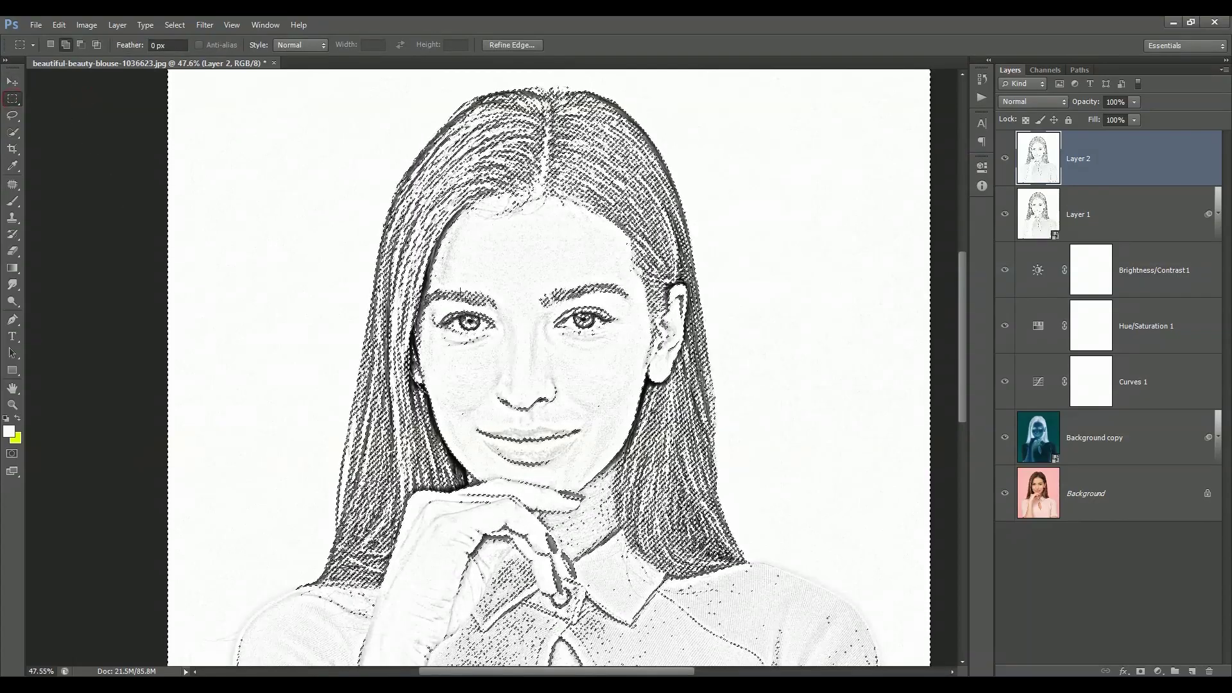
right_click(504, 264)
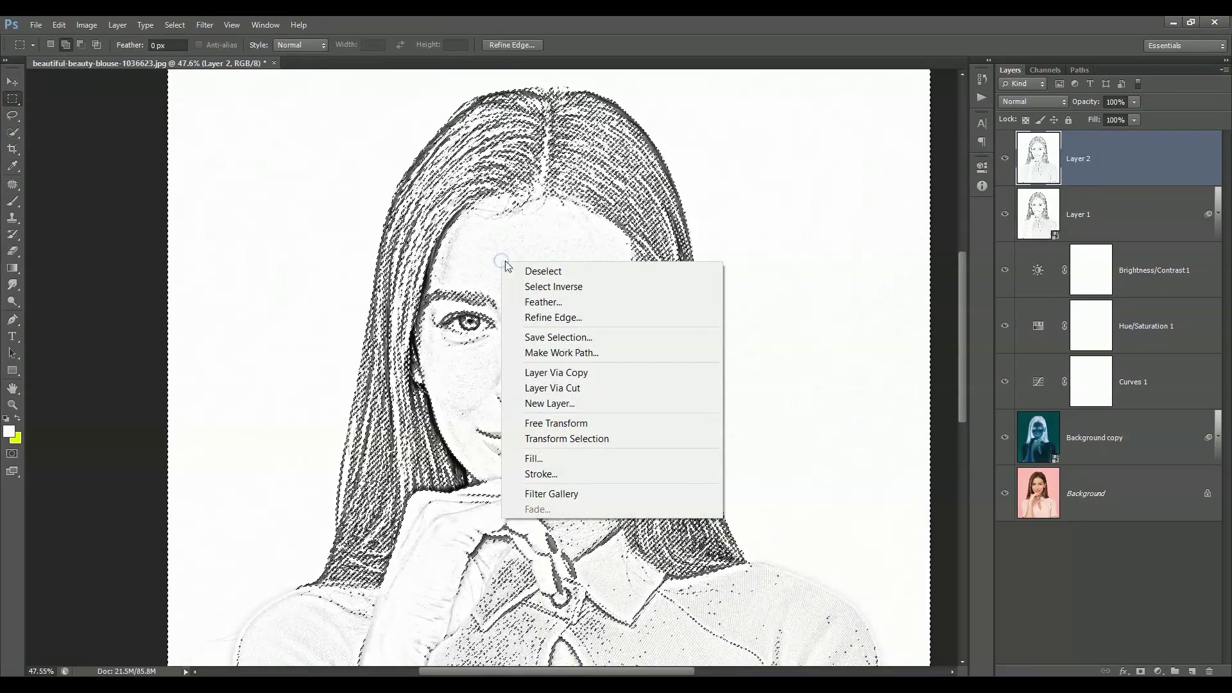
click(559, 289)
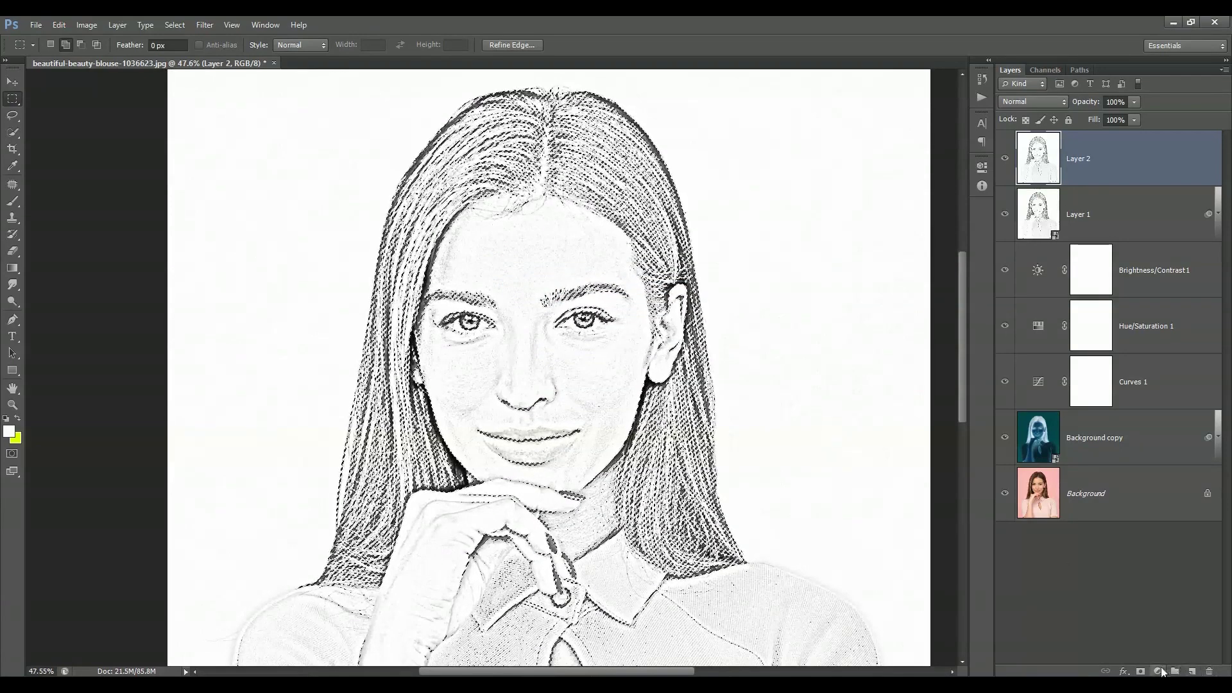
- Add a blue (#1571e4) Solid Color fill layer masked to the sketch lines
click(1166, 670)
click(1066, 365)
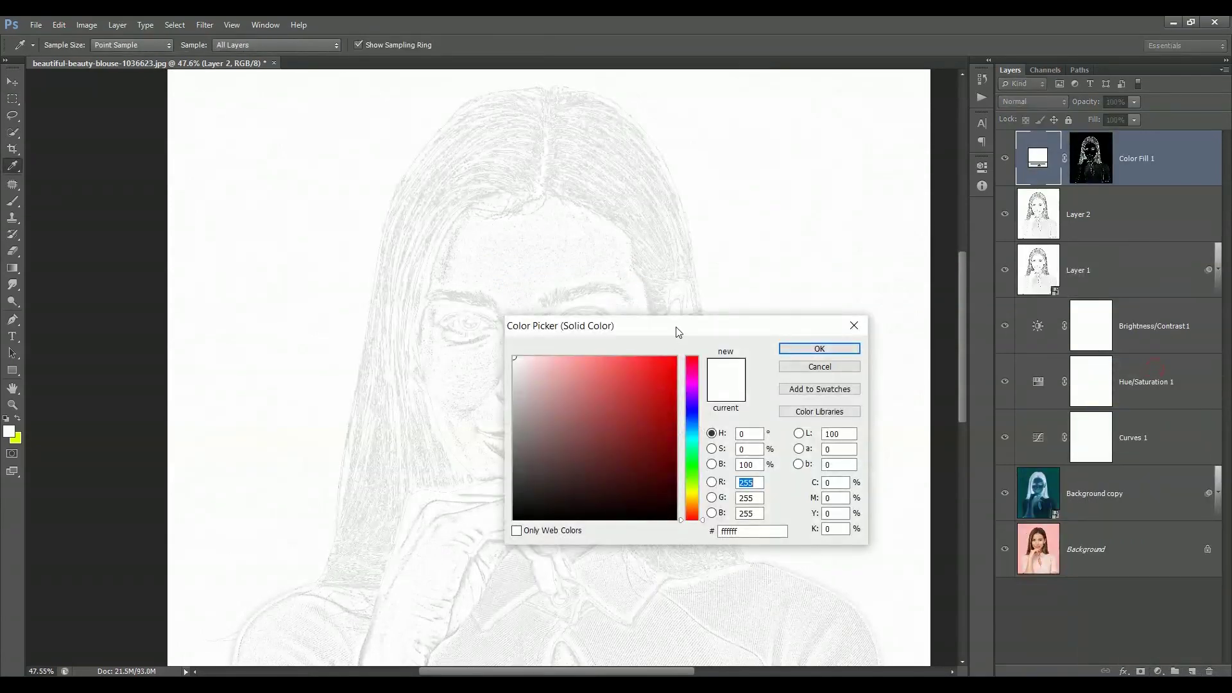
drag(668, 336, 871, 295)
click(891, 382)
click(864, 332)
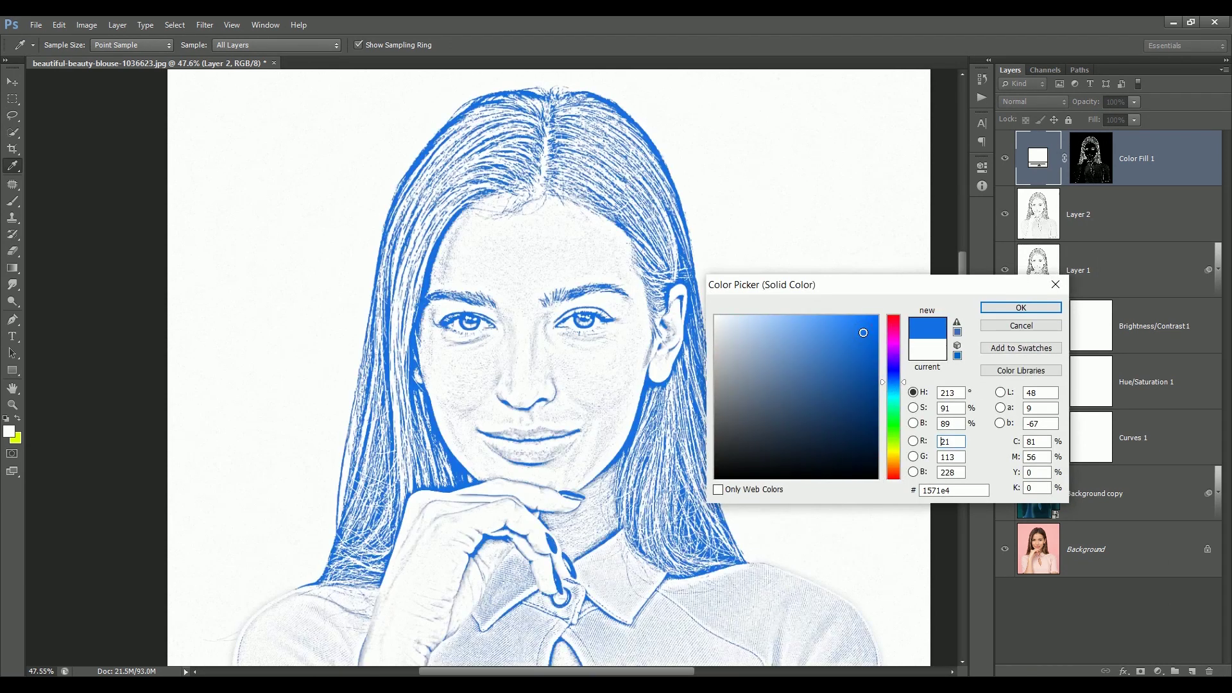
click(1022, 308)
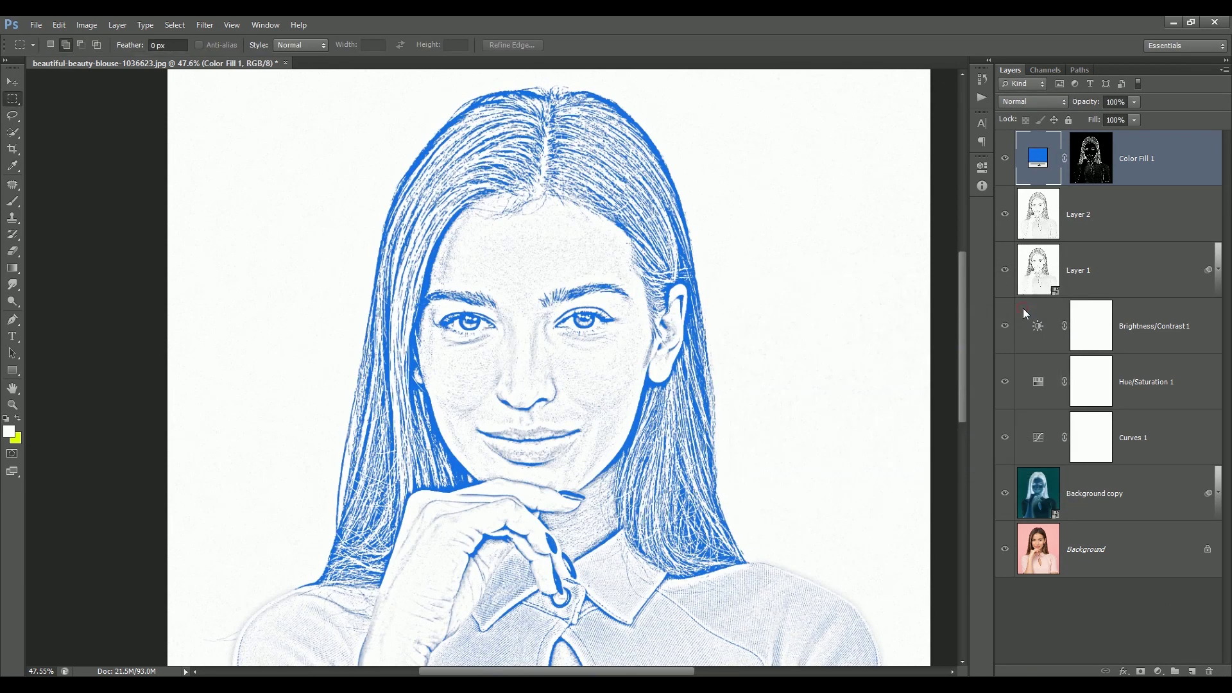
- Add a white Color Fill 2 layer above Layer 2, then reselect Color Fill 1
click(1173, 213)
click(1157, 672)
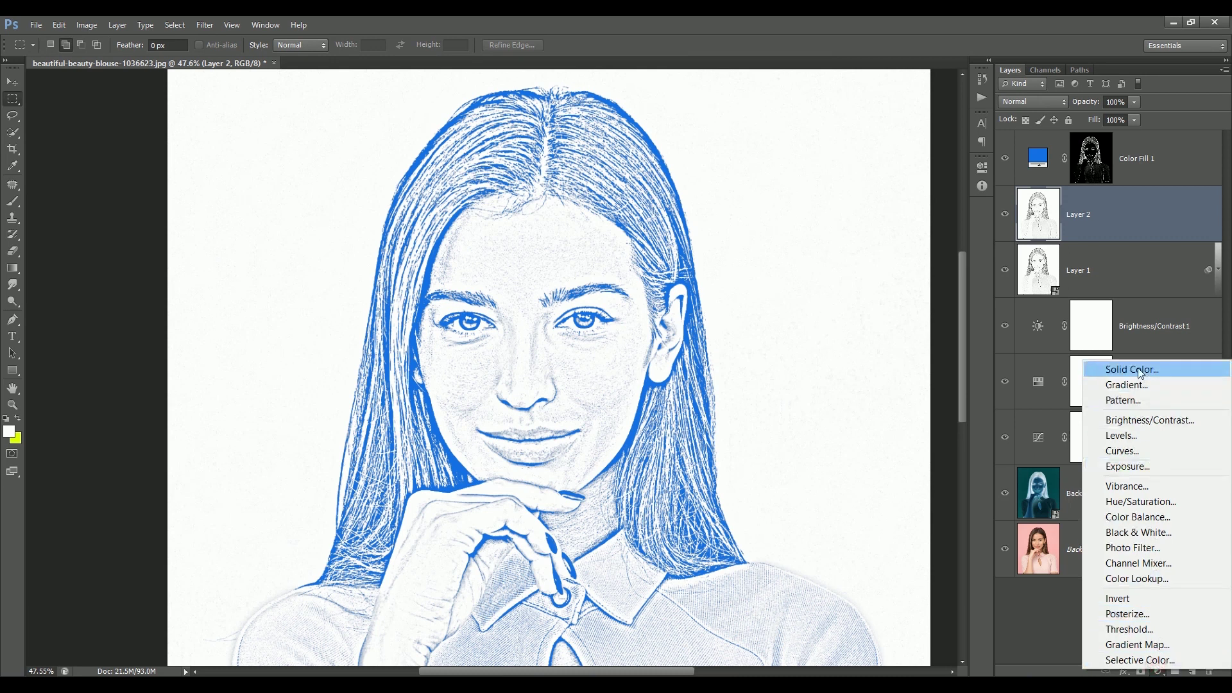
click(1124, 367)
click(1020, 308)
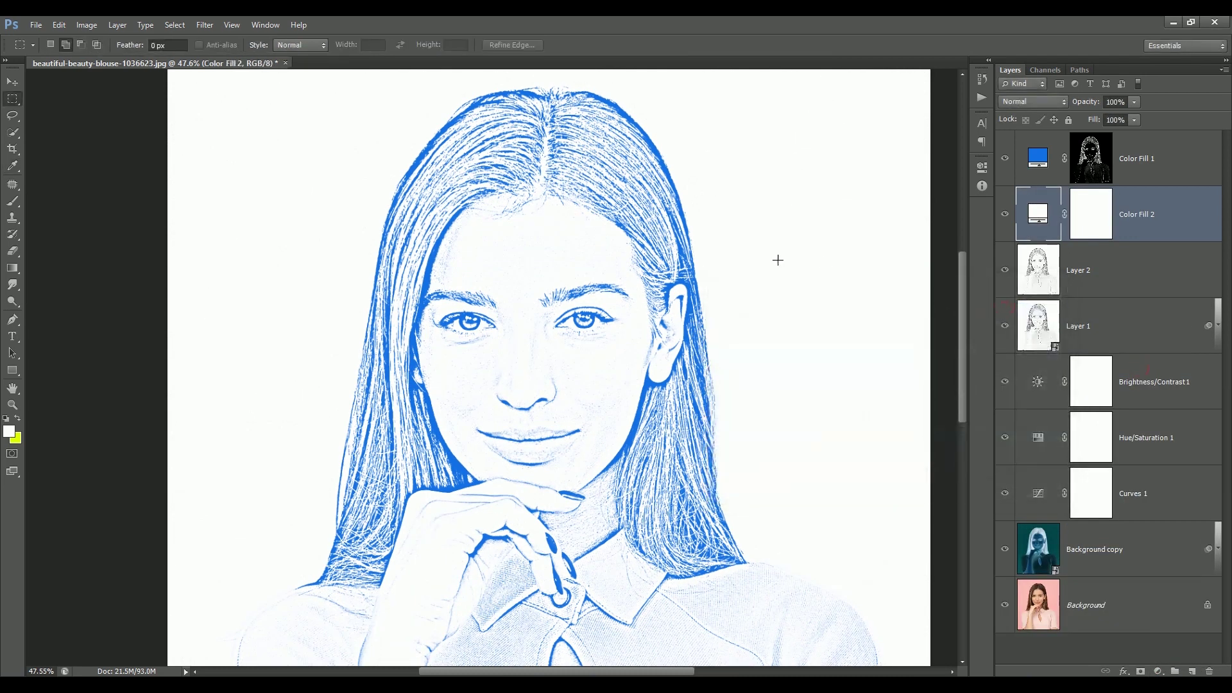
click(1179, 154)
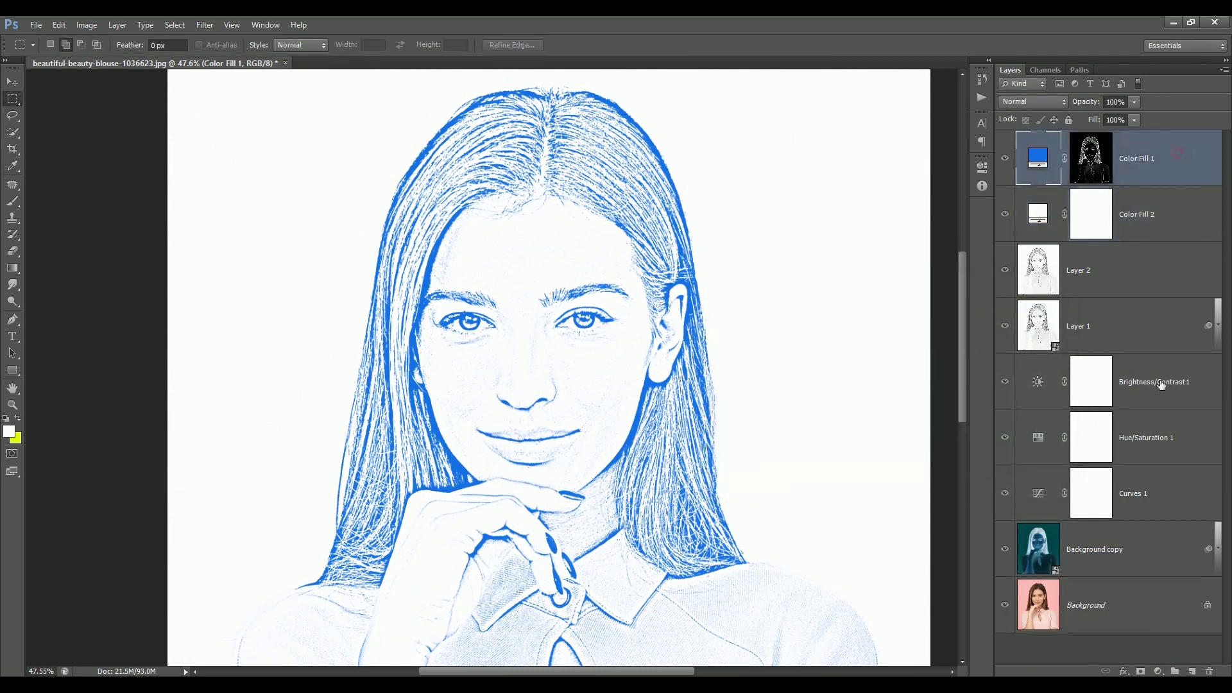
click(1160, 669)
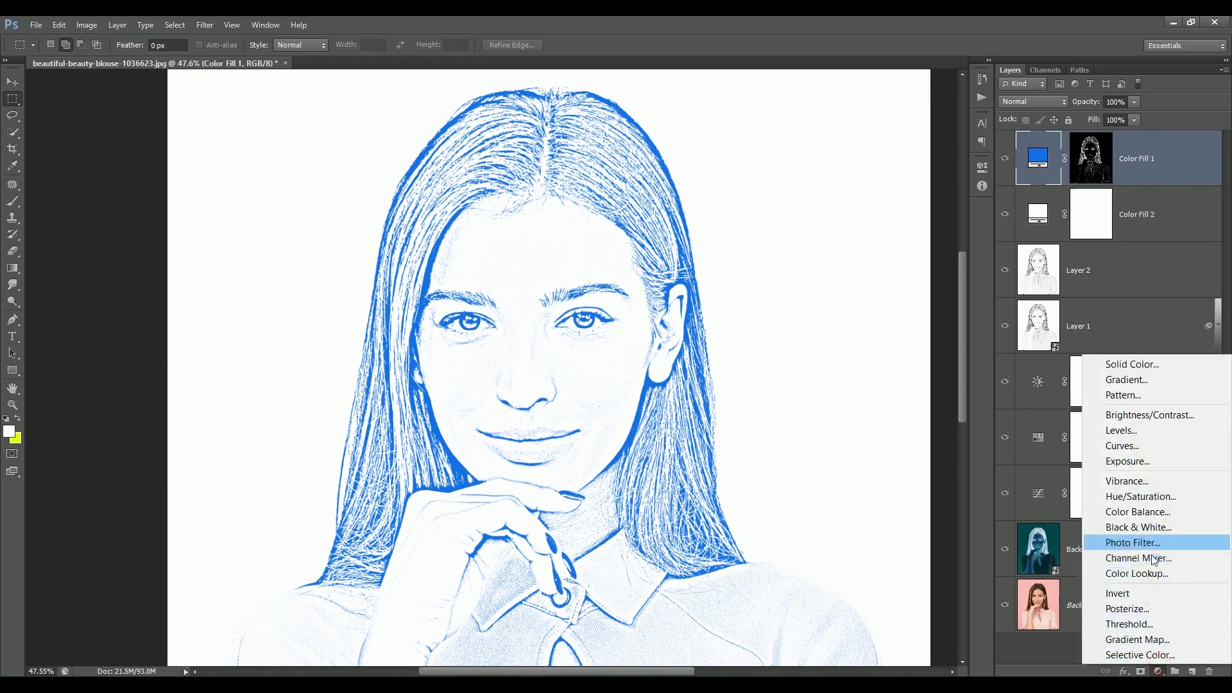
- Add a Black, White gradient fill layer set to Radial, reversed, at 416% scale
click(1152, 380)
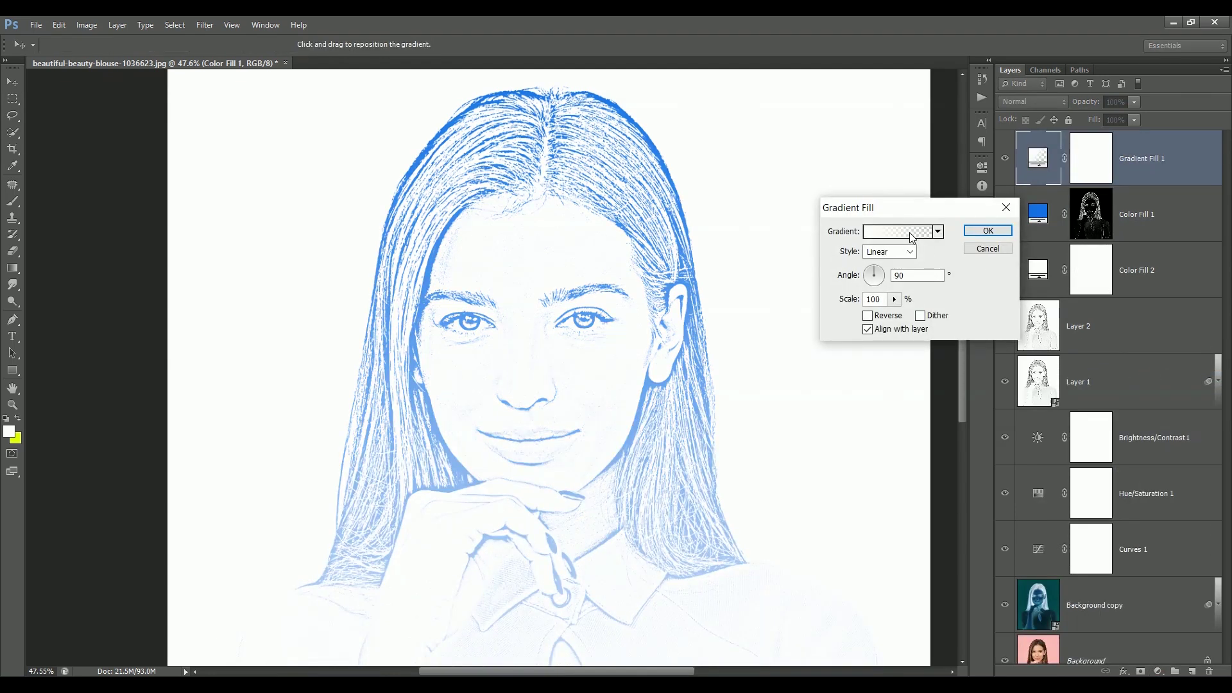
click(911, 236)
click(976, 280)
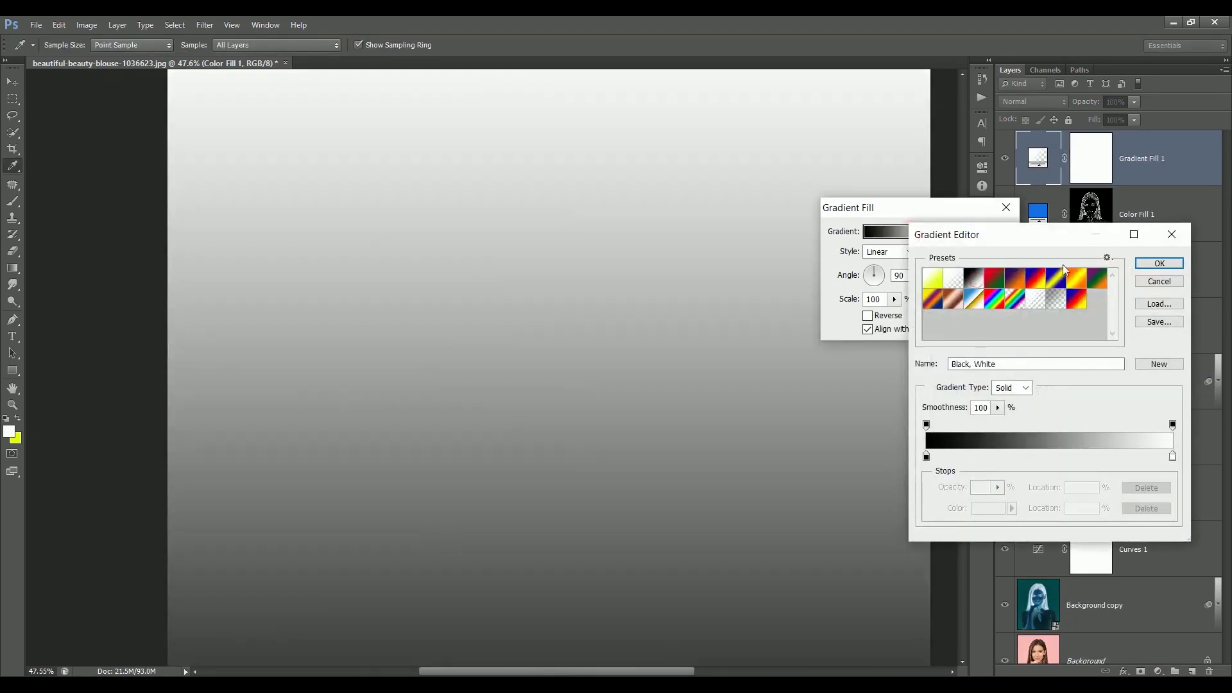
click(1159, 263)
click(906, 253)
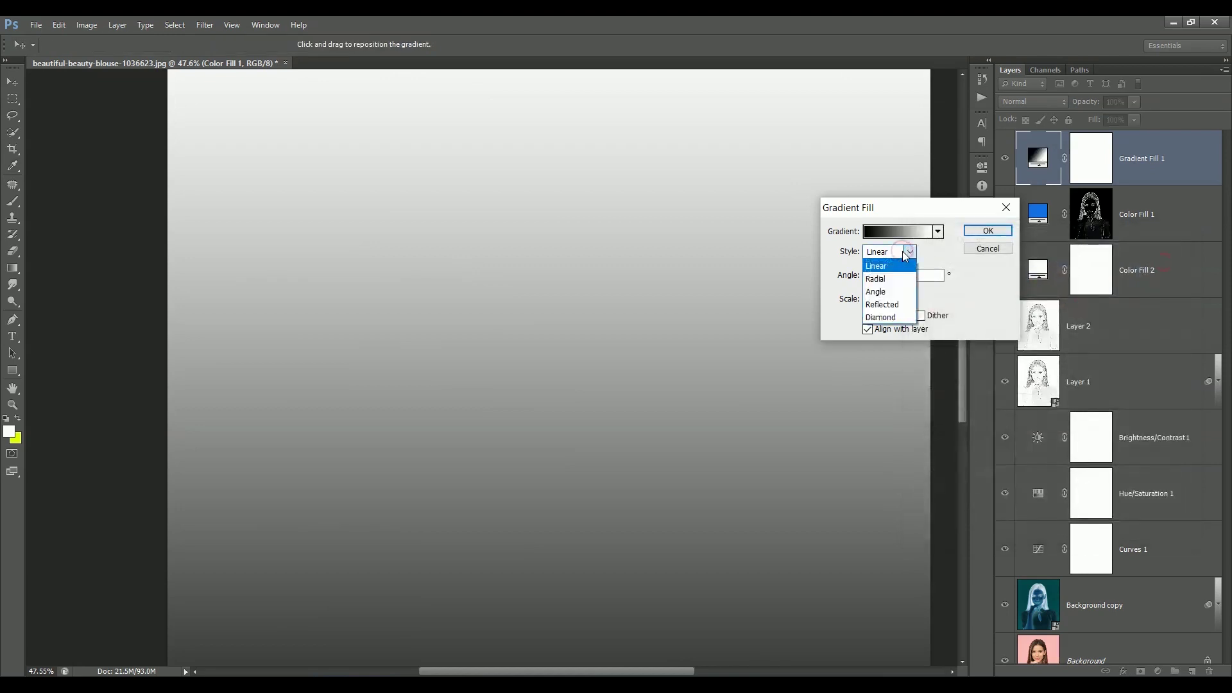
click(900, 280)
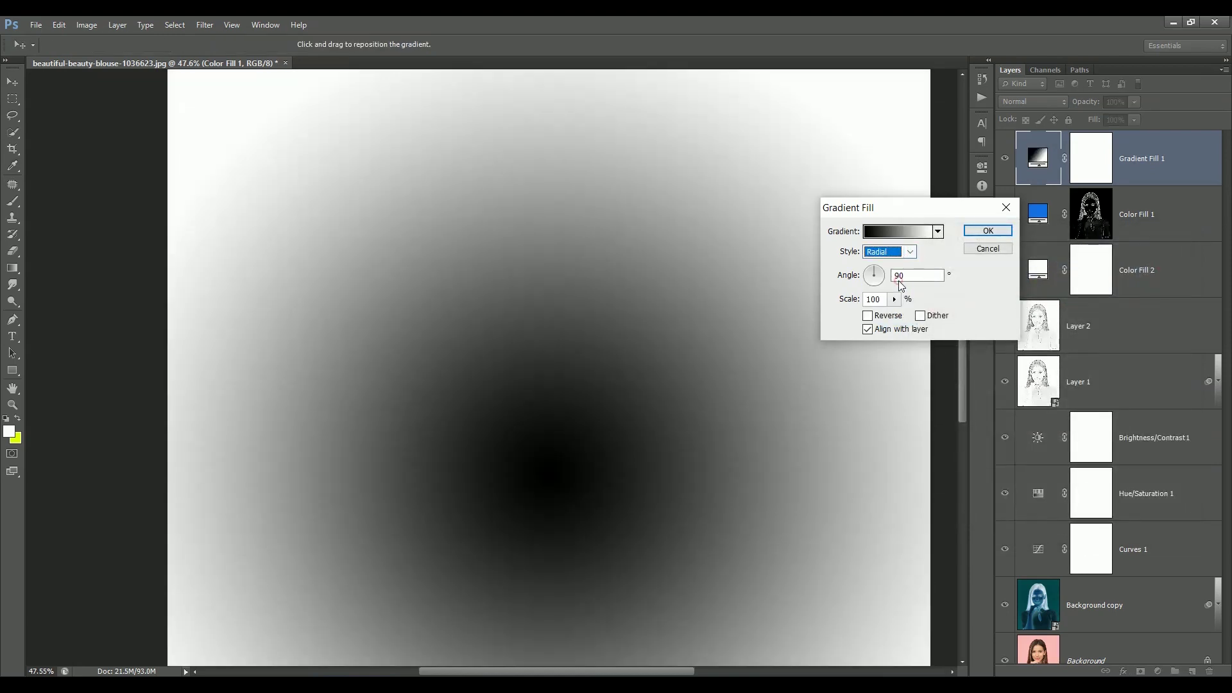
click(876, 320)
click(897, 304)
drag(900, 316, 918, 319)
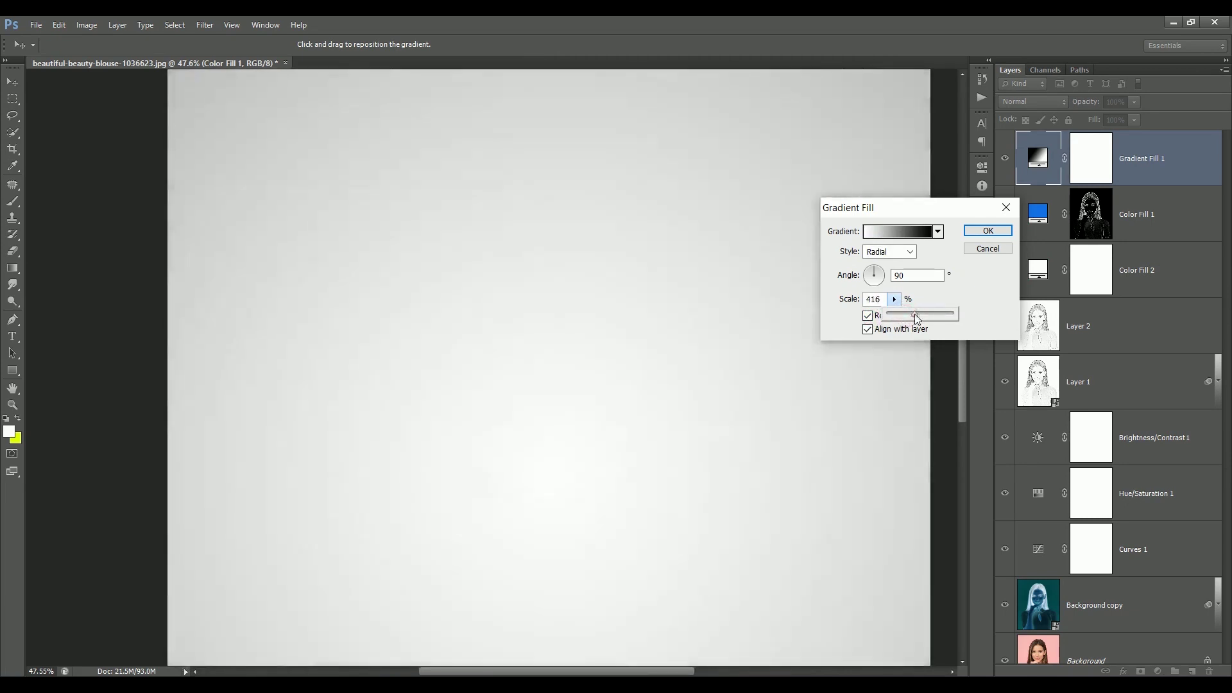
click(988, 231)
- Set the gradient layer to Multiply and add a new empty Layer 3
click(1042, 105)
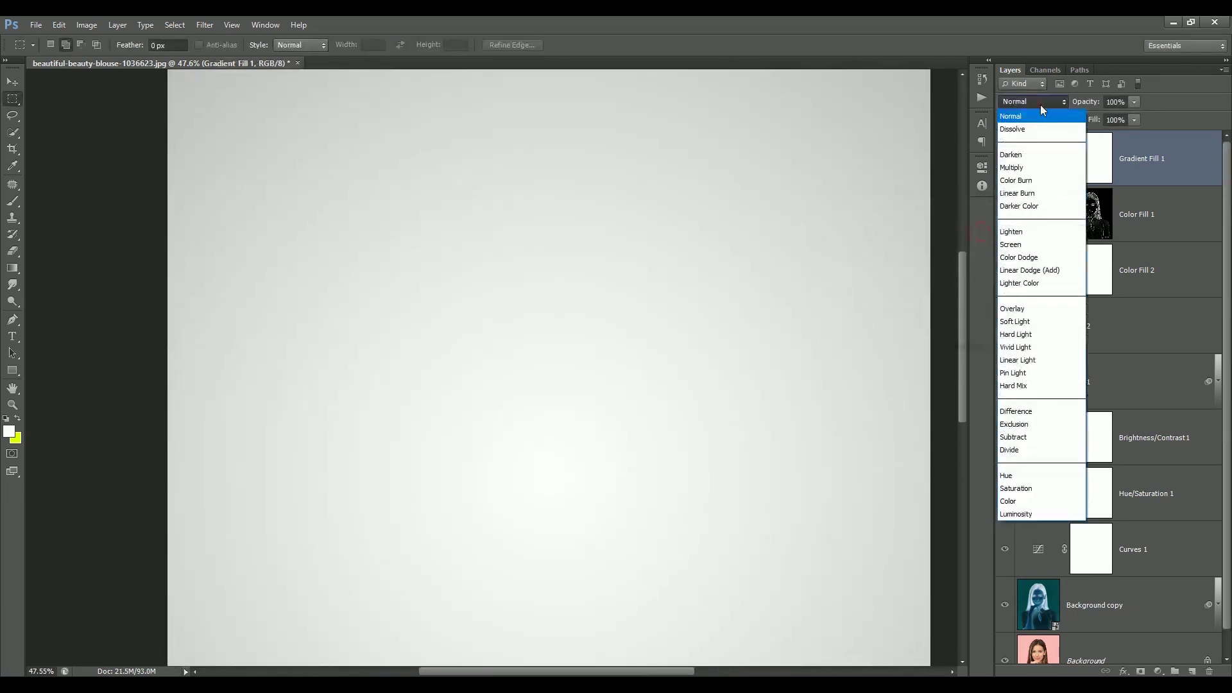
click(1026, 168)
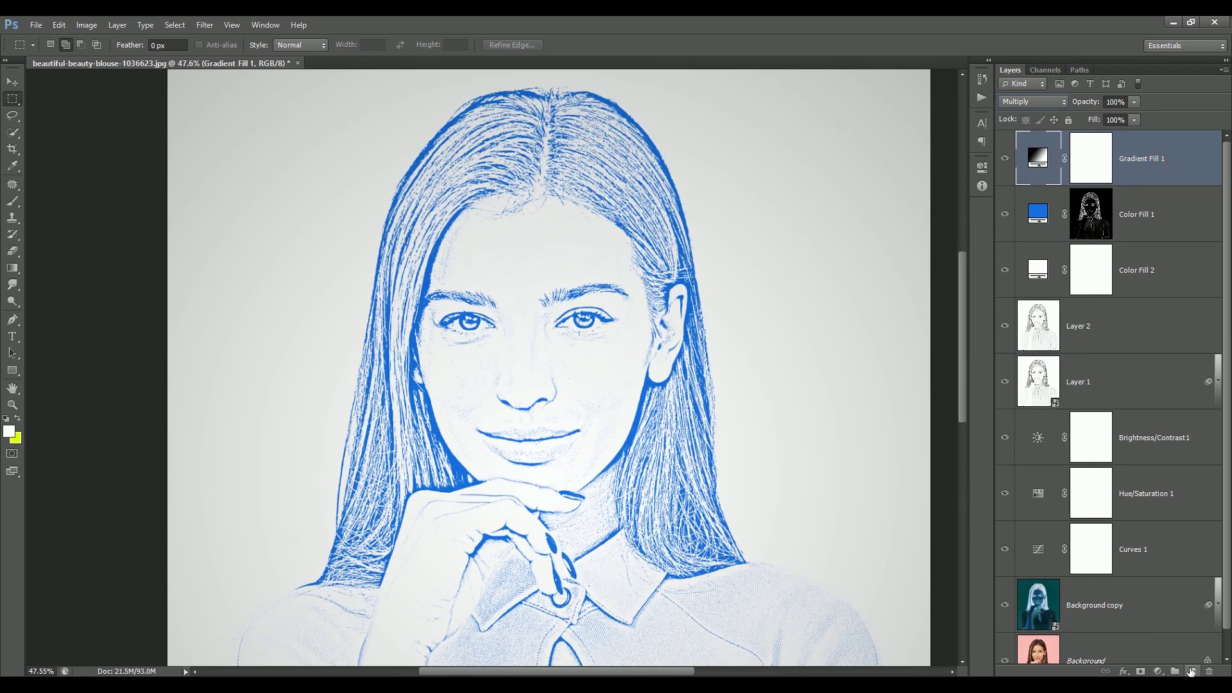
click(1192, 671)
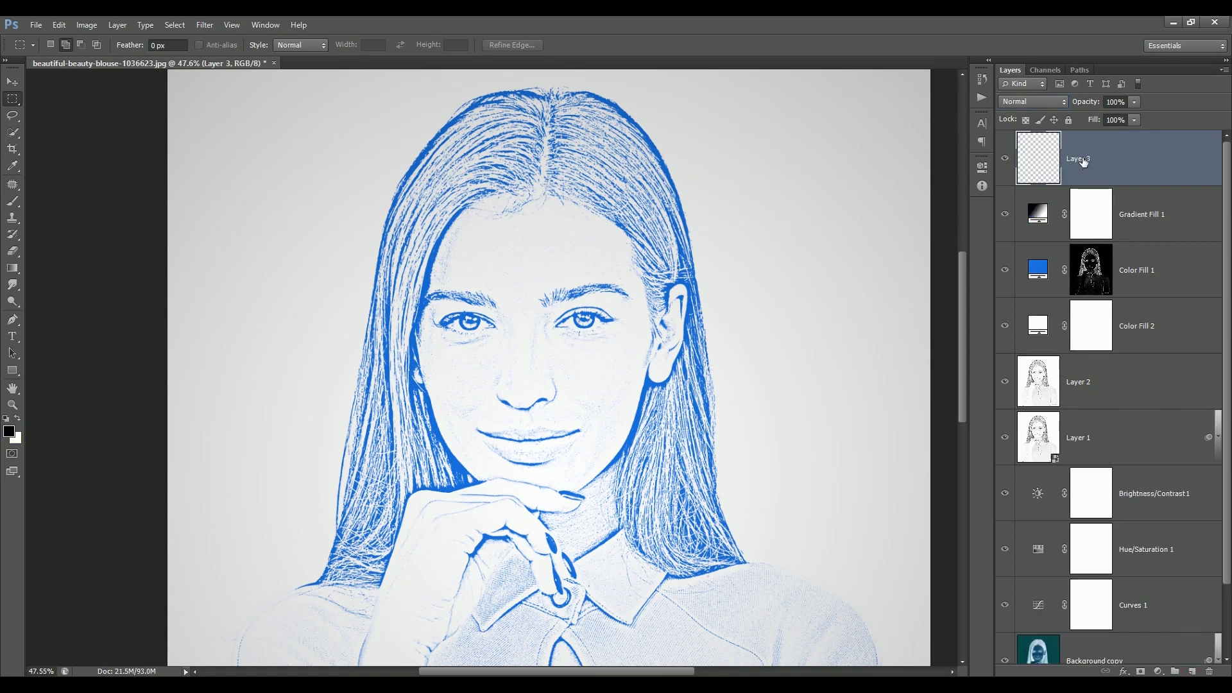
- Fill Layer 3 with white, add monochromatic noise, and set it to Multiply
key(d)
key(ctrl+BackSpace)
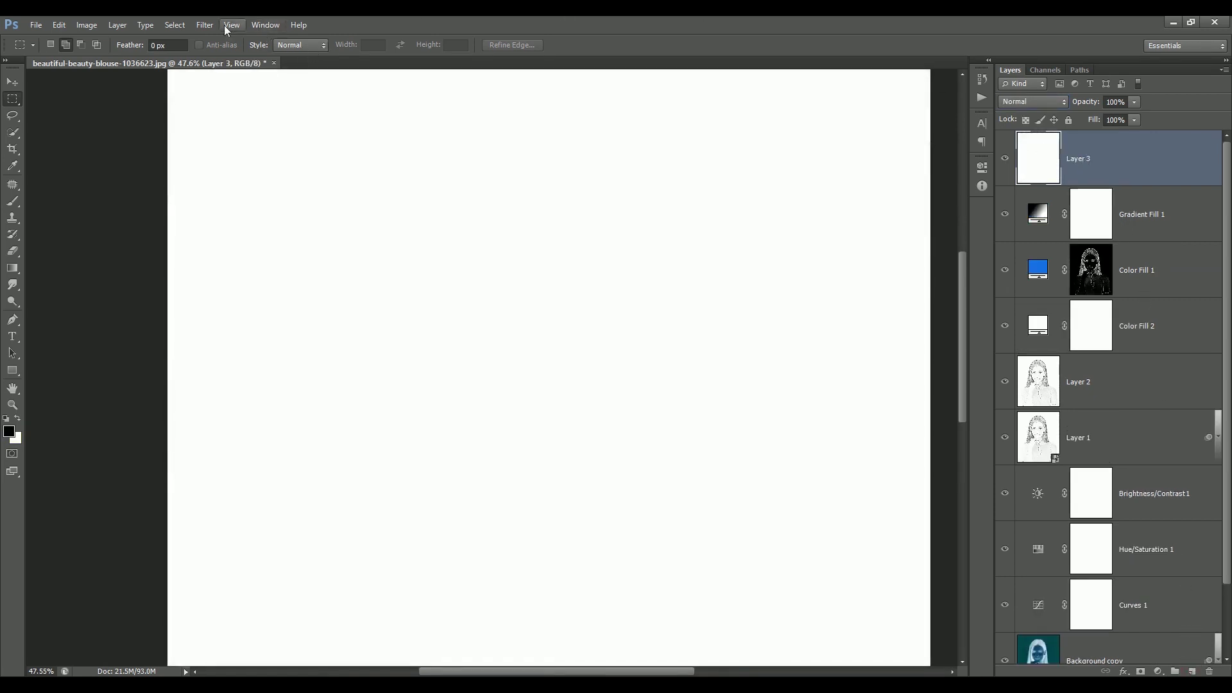
click(205, 26)
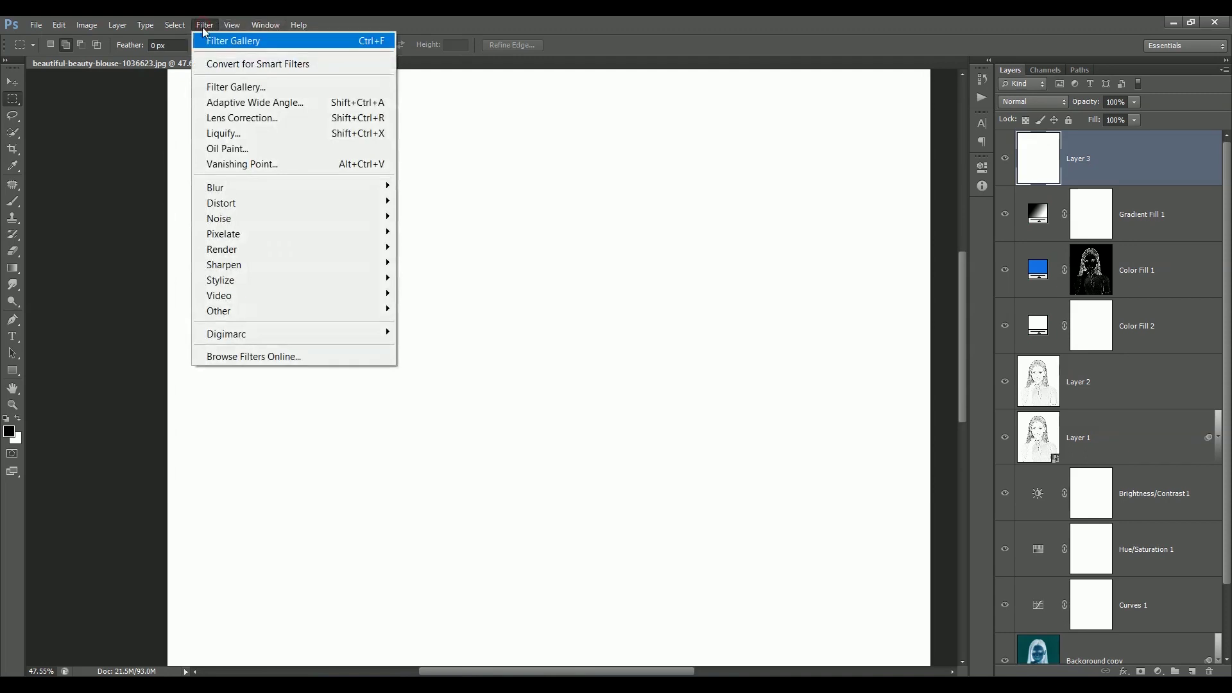
mouse_move(288, 226)
click(440, 218)
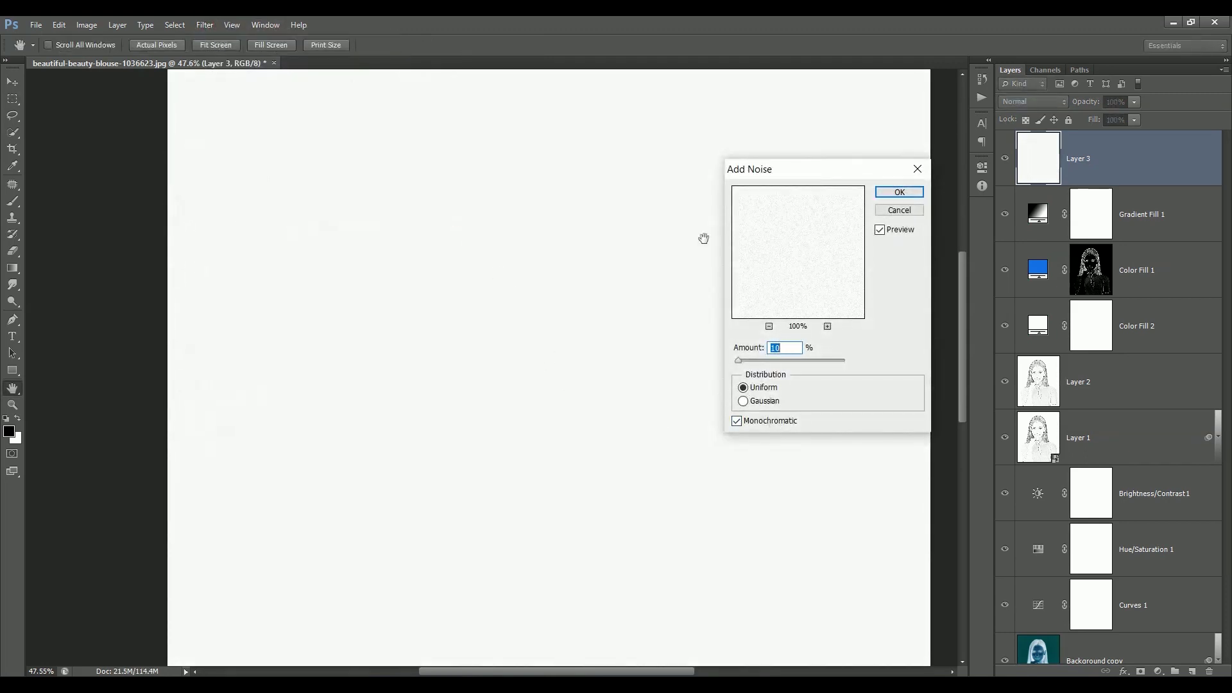
click(907, 193)
key(m)
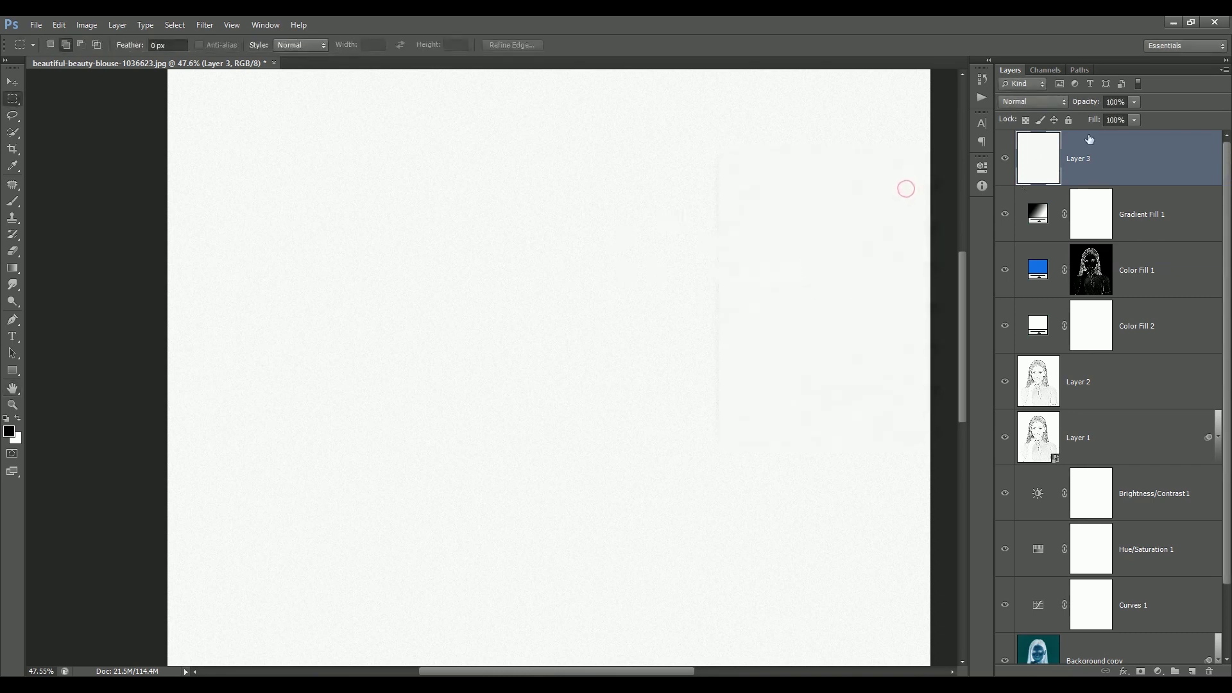
click(1035, 101)
click(1030, 168)
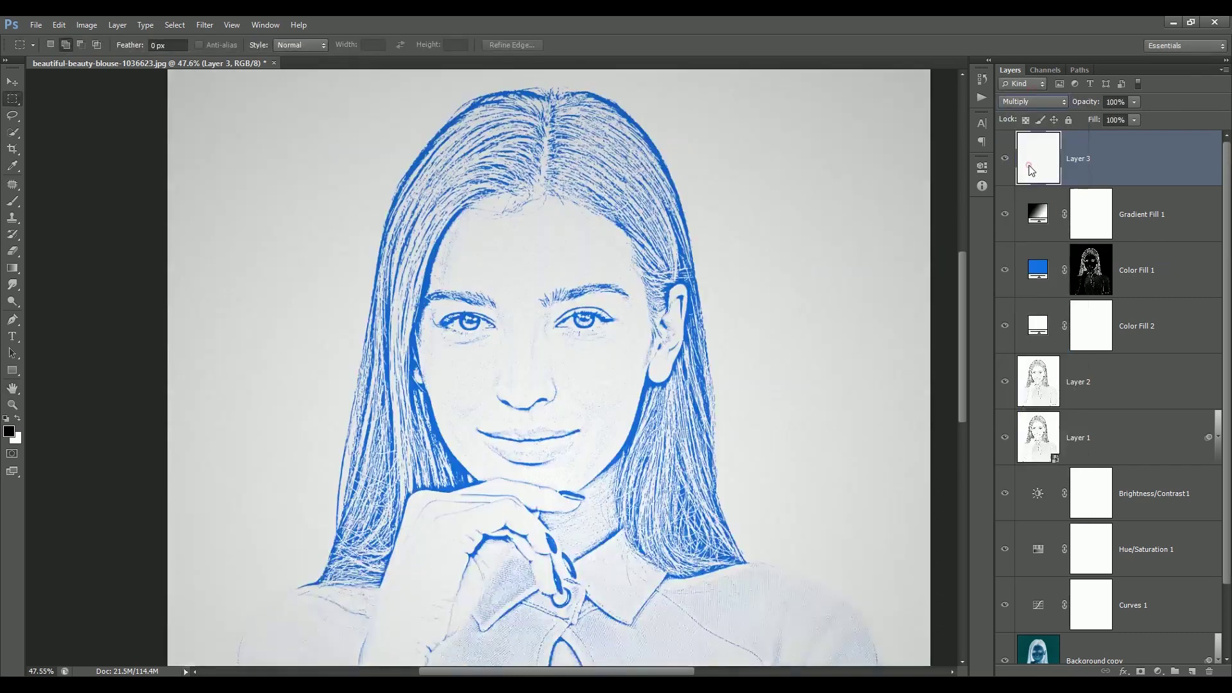
- Shift Color Fill 1's sketch colour to a lighter cyan-blue and set Color Fill 2 to pale cream
click(1005, 160)
double_click(1037, 269)
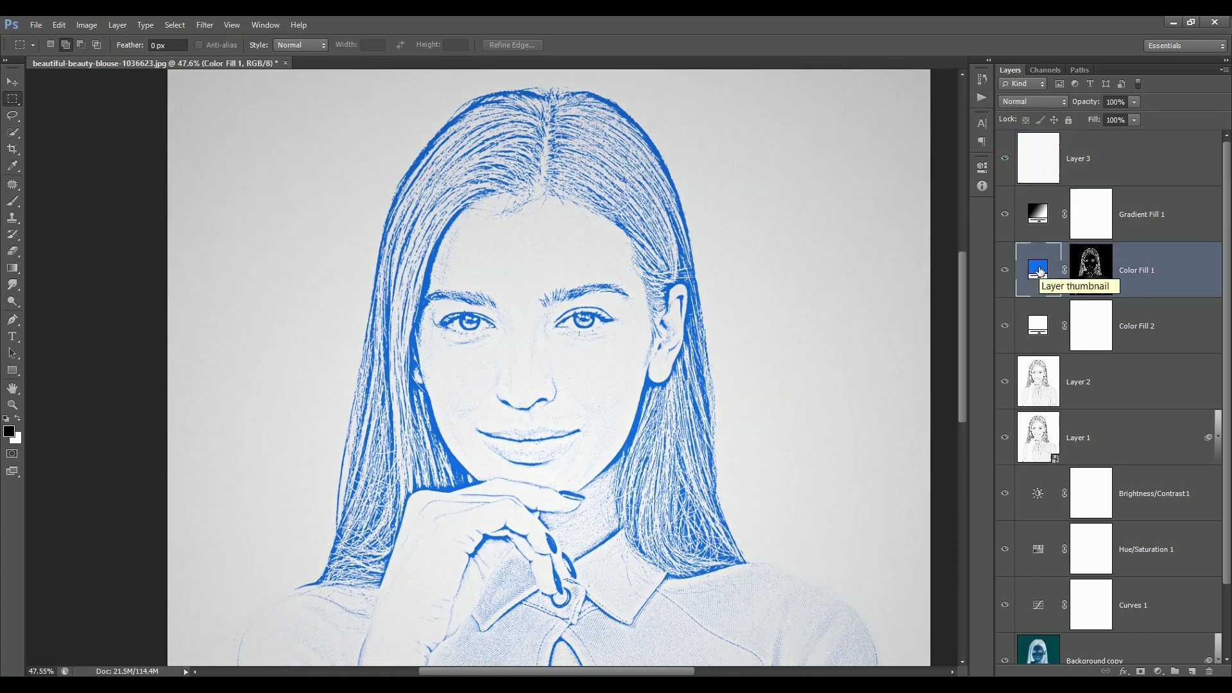
mouse_move(894, 381)
mouse_down()
mouse_move(893, 356)
mouse_move(894, 400)
mouse_move(893, 387)
mouse_up()
click(1021, 308)
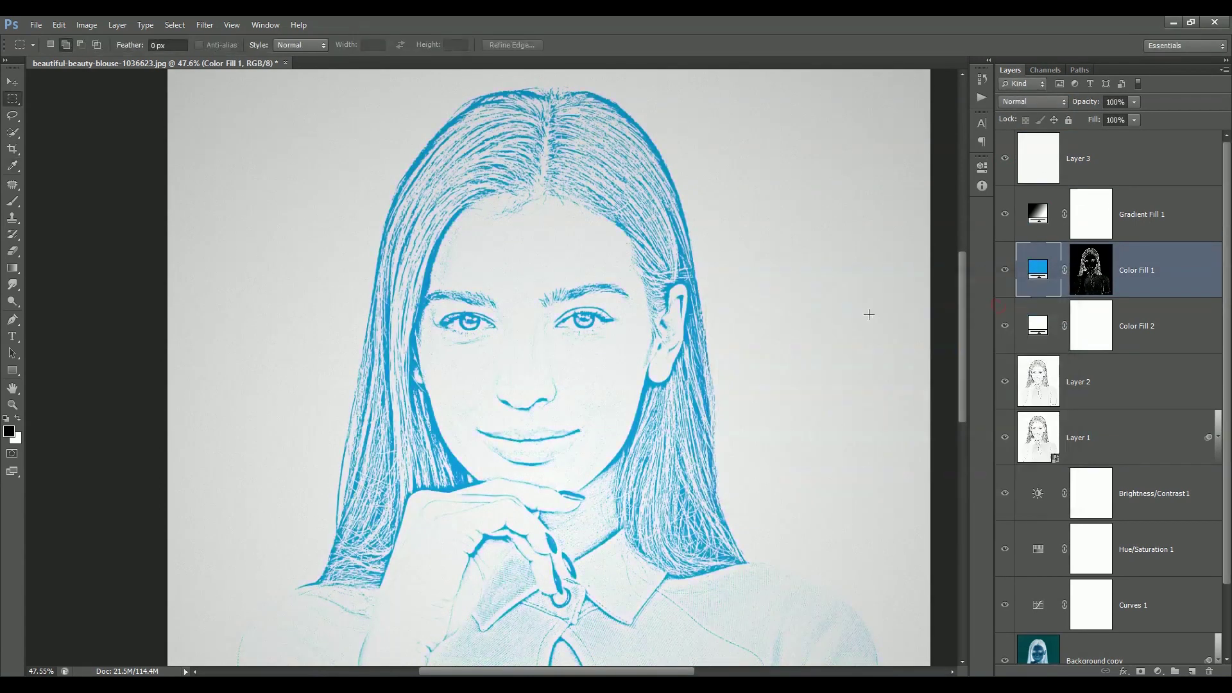
click(1036, 324)
double_click(1038, 324)
click(740, 316)
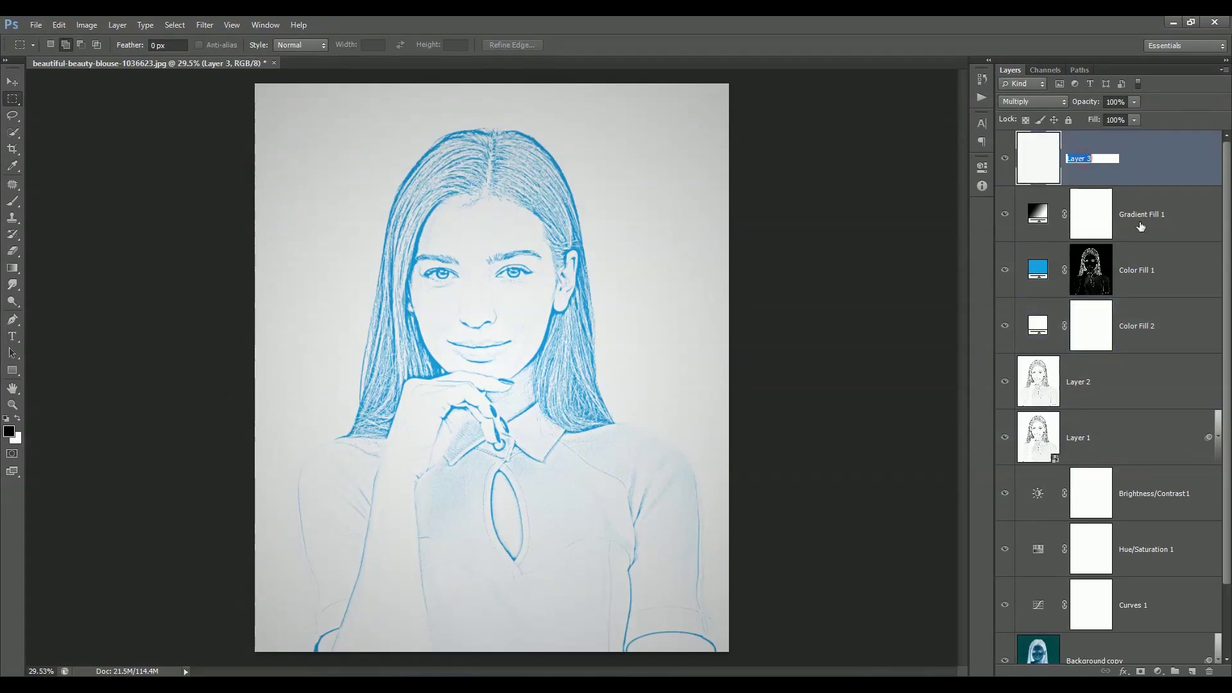
- Rename the layers to 'Noise', 'Your color here' and 'Background color'
text(Noise)
key(Tab)
key(Tab)
text(Your color here)
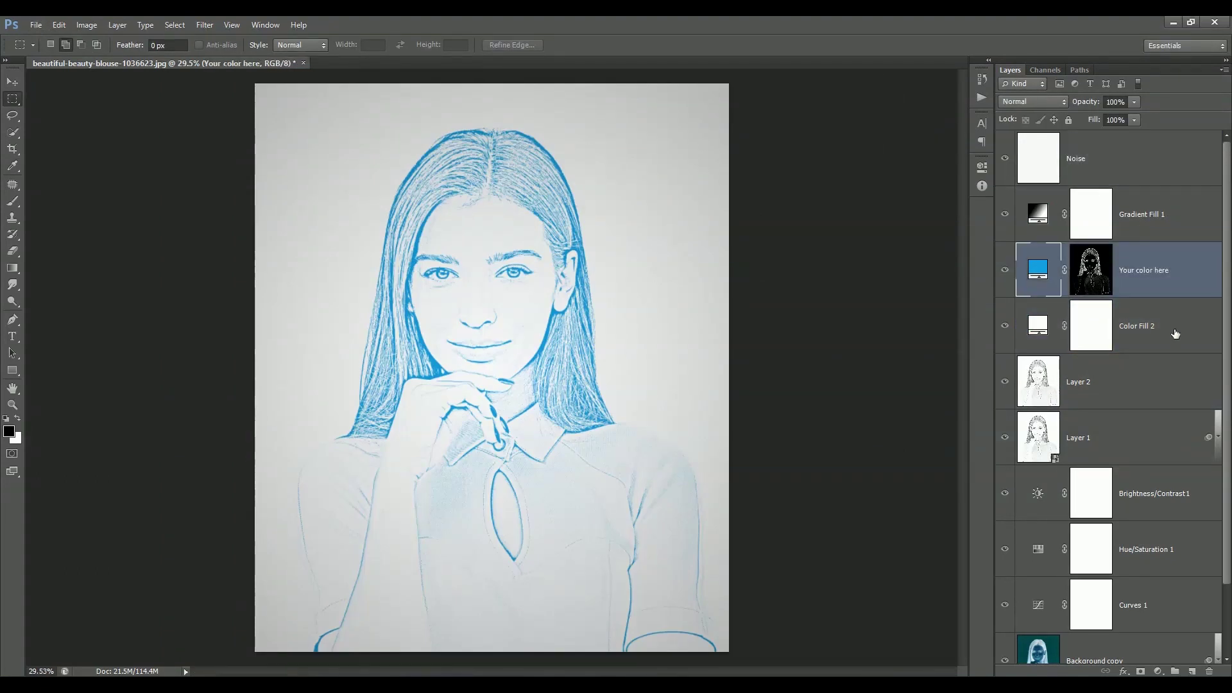
key(Tab)
text(Background color)
key(Return)
- Group the layers from Layer 2 down to Background copy into a group named 'SupportingLayers'
click(1057, 363)
shift+click(1091, 658)
key(ctrl+g)
double_click(1057, 361)
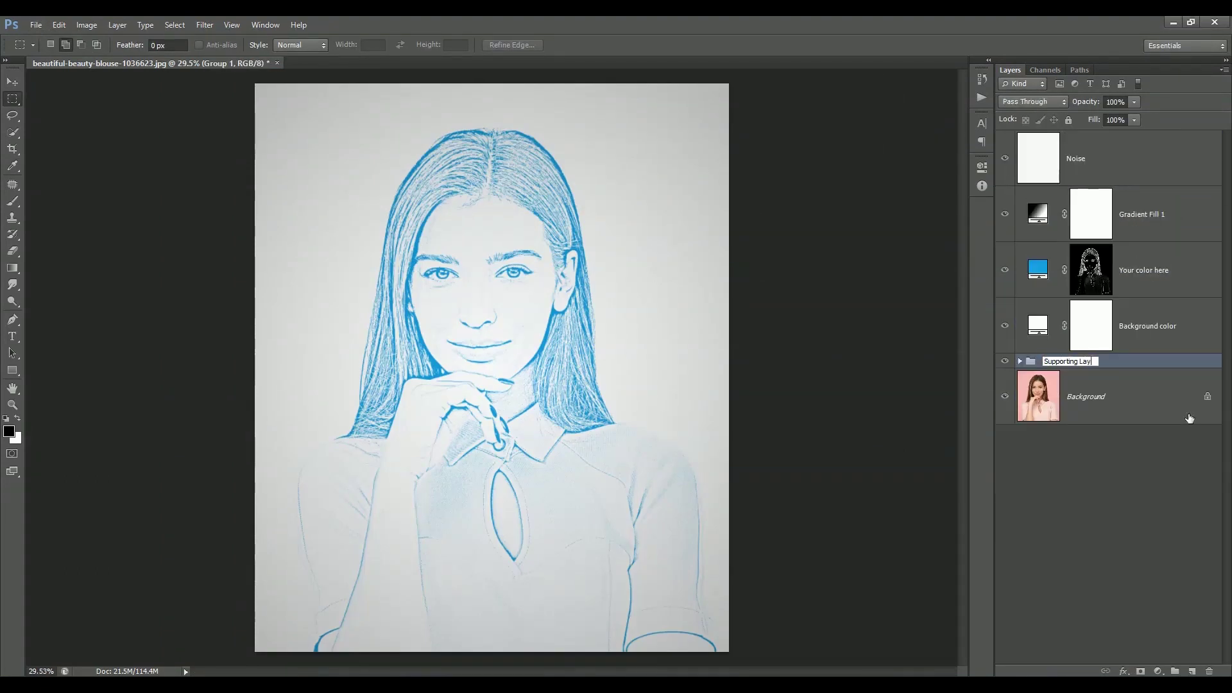
text(SupportingLayers)
key(Return)
- Group the top four layers into 'Sketch Effect' and bring up layer options to colour-label the groups
click(1092, 325)
shift+click(1054, 140)
key(ctrl+g)
double_click(1053, 139)
text(Sketch Effect)
key(Return)
right_click(1091, 142)
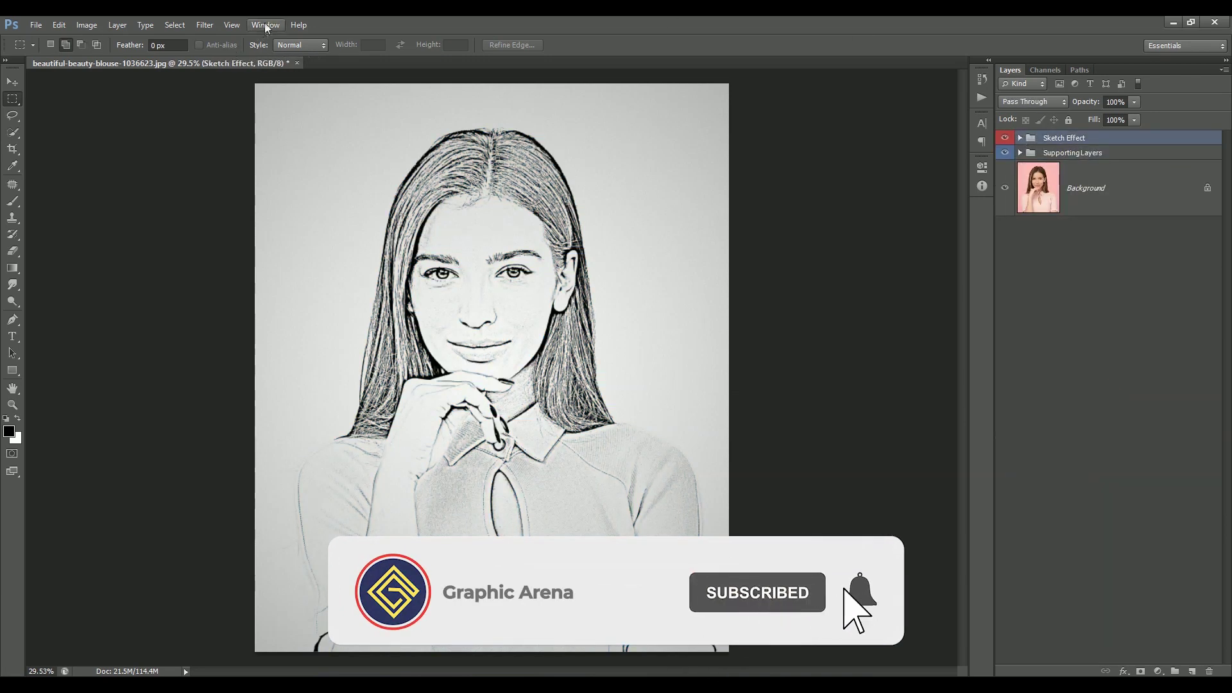
click(266, 26)
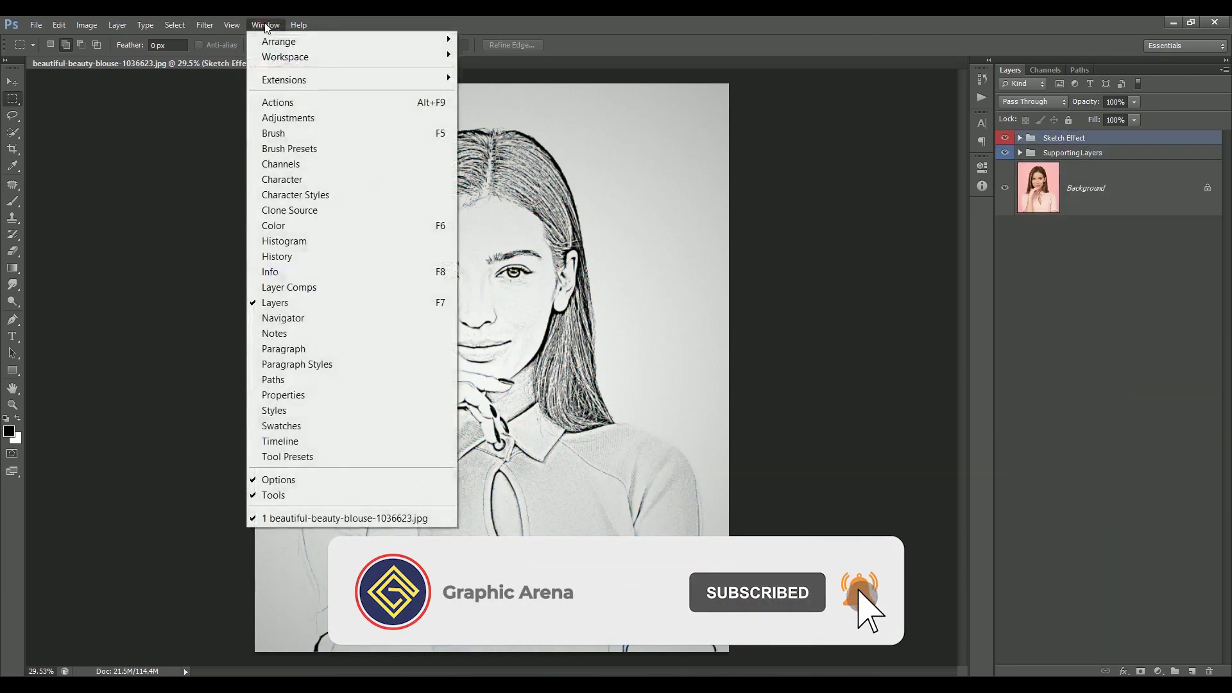
- Stop recording the Sketch Effect action in the Actions panel and collapse its steps
click(276, 100)
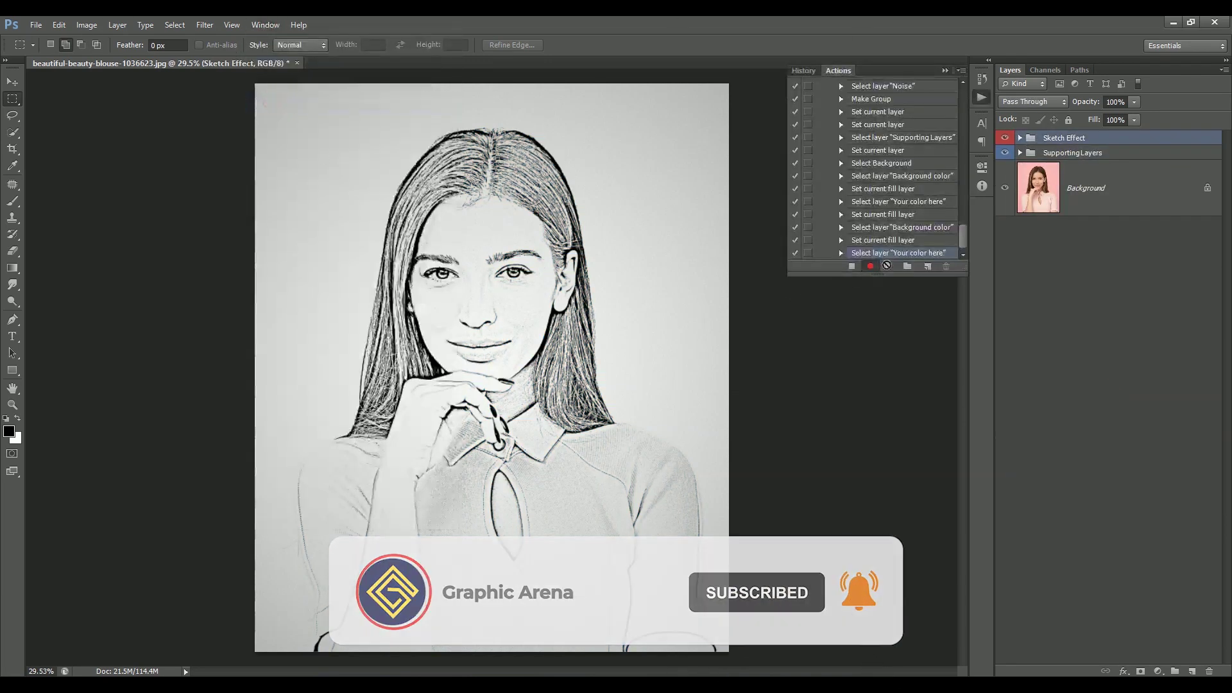
click(852, 267)
click(1114, 282)
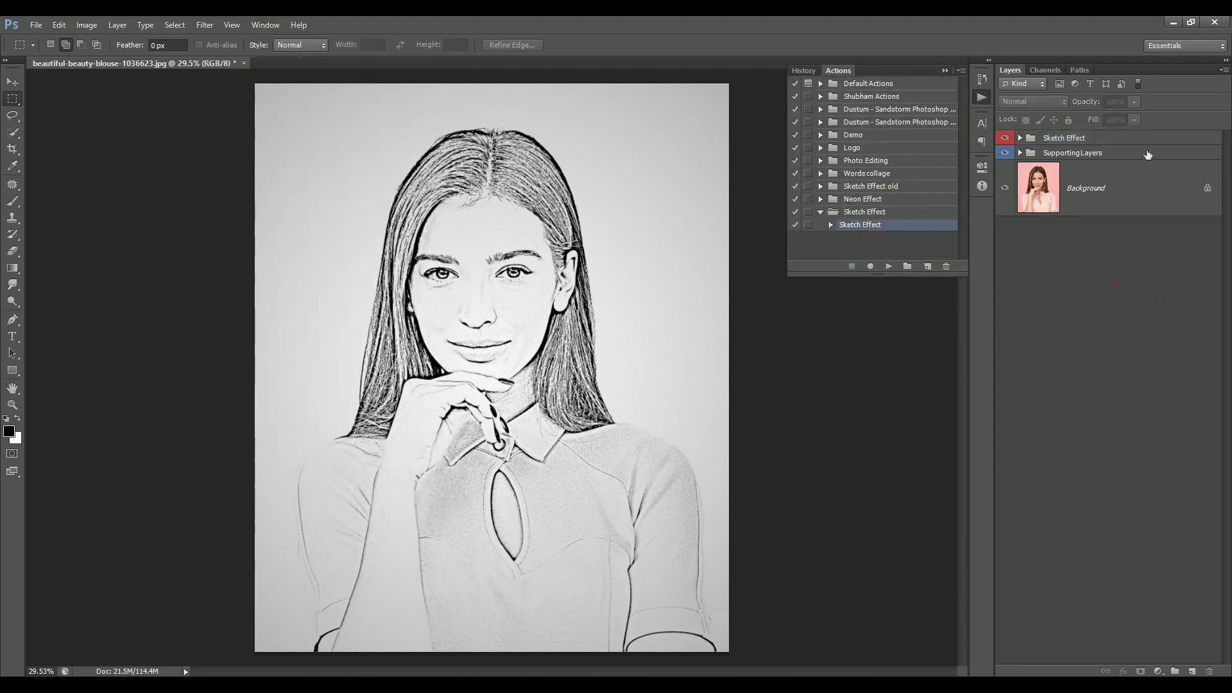
- Delete the Sketch Effect and SupportingLayers groups, then play the Sketch Effect action
click(1148, 154)
shift+click(1130, 138)
mouse_move(1063, 157)
mouse_down()
mouse_move(1220, 462)
mouse_move(1211, 672)
mouse_up()
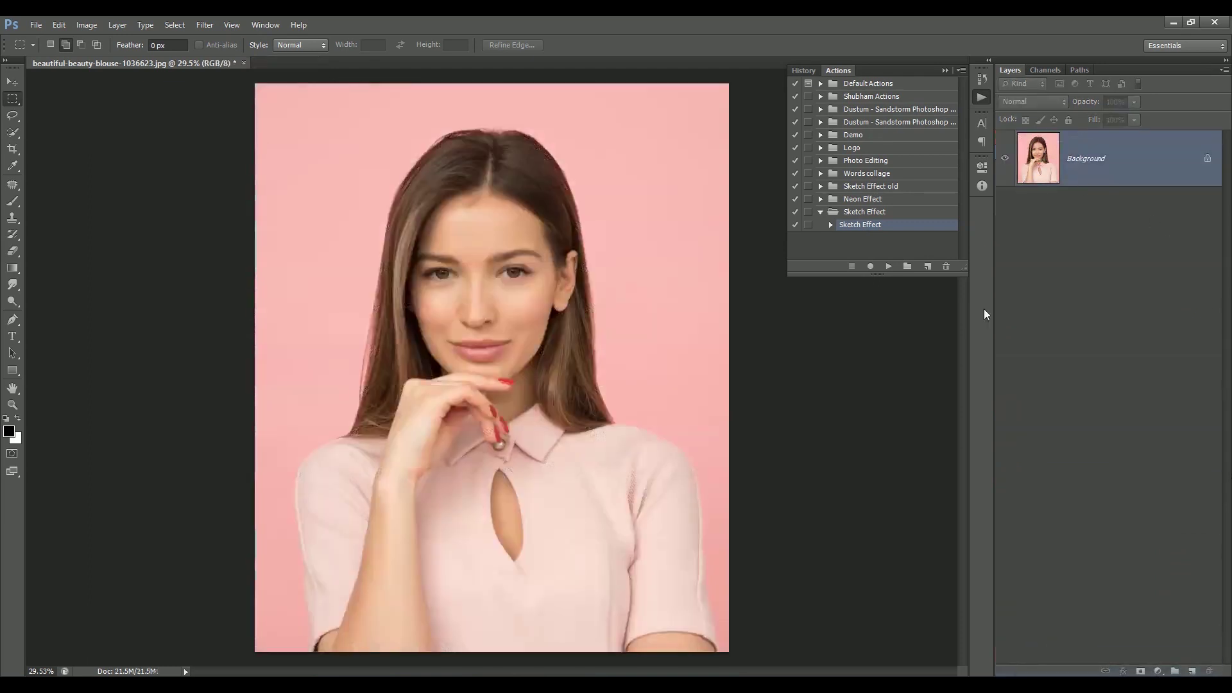
click(890, 266)
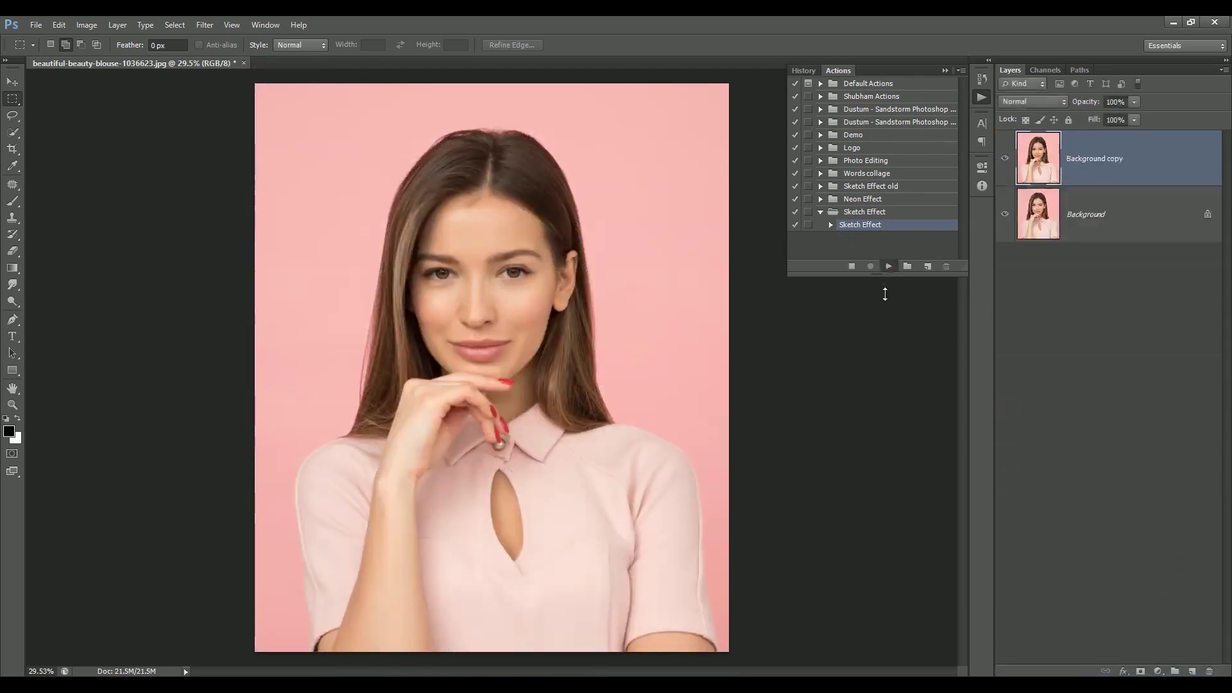